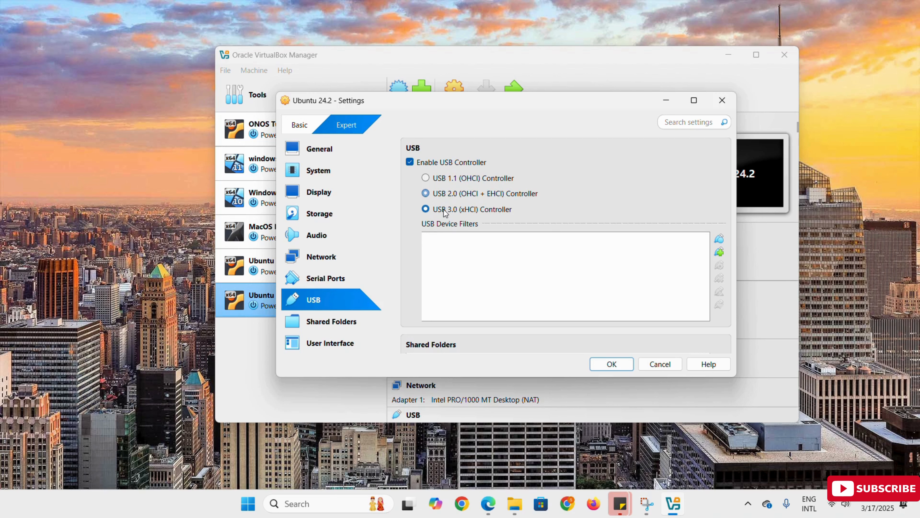
Save the Ubuntu 24.2 machine settings and start the virtual machine
left_click(612, 365)
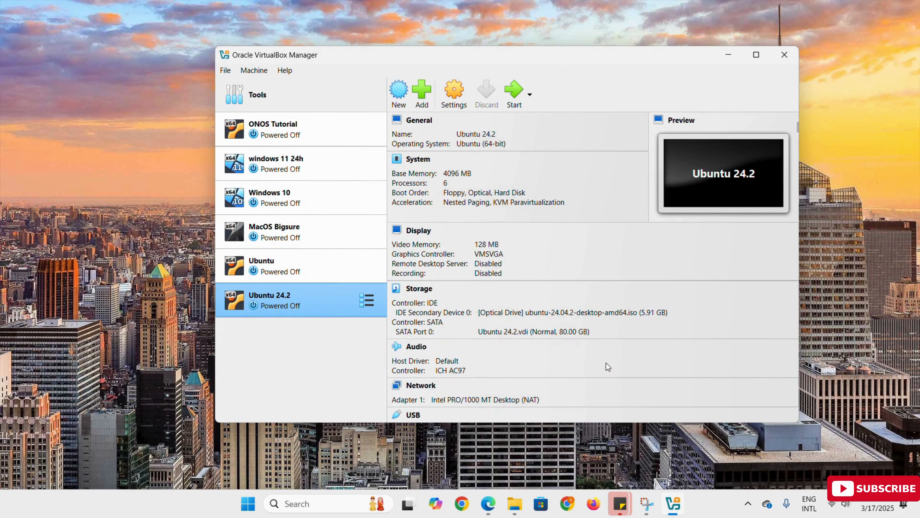
left_click(514, 94)
key("Return")
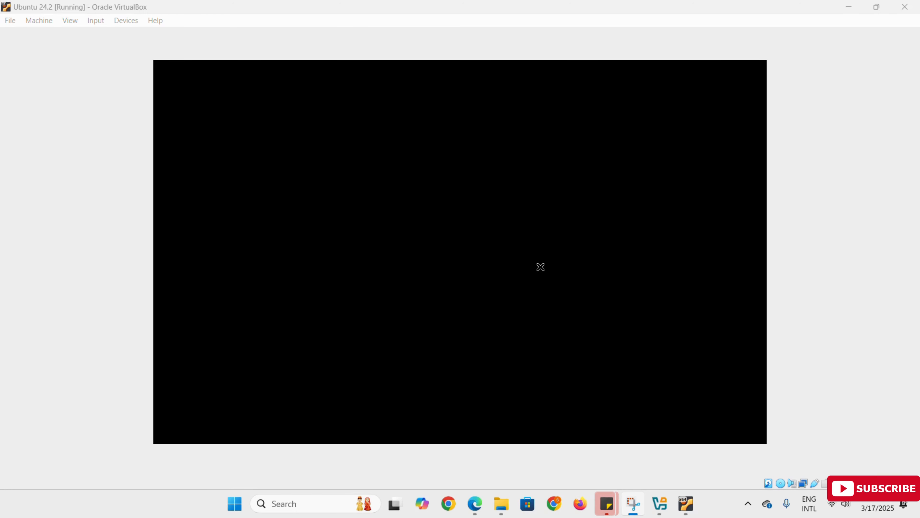
Close the running Ubuntu 24.2 virtual machine by powering it off
left_click(905, 7)
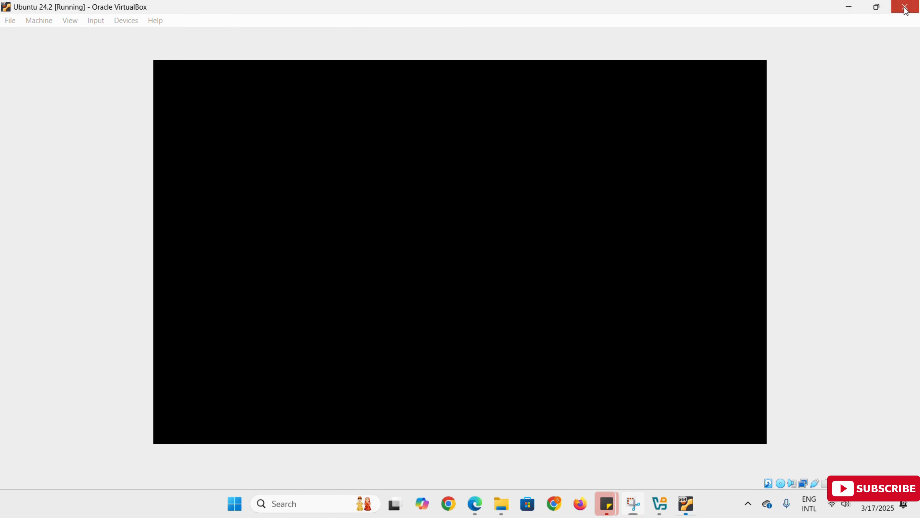
left_click(442, 266)
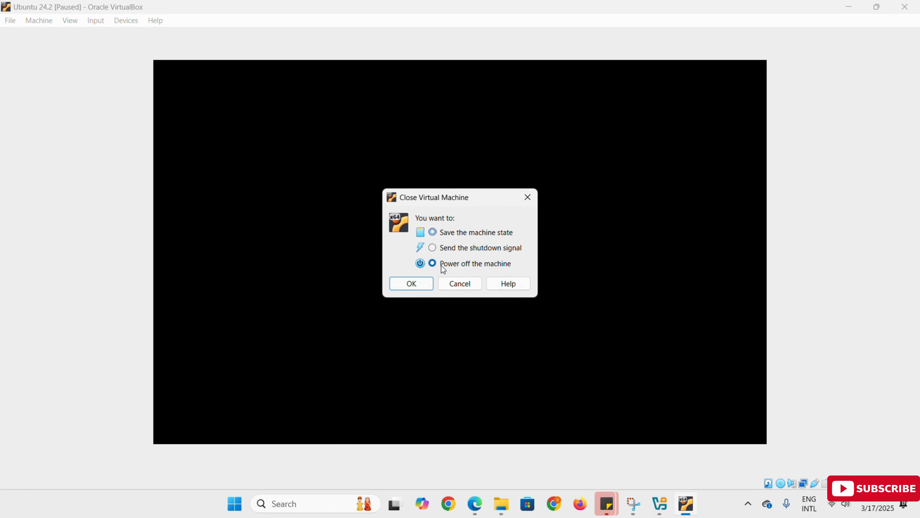
left_click(410, 286)
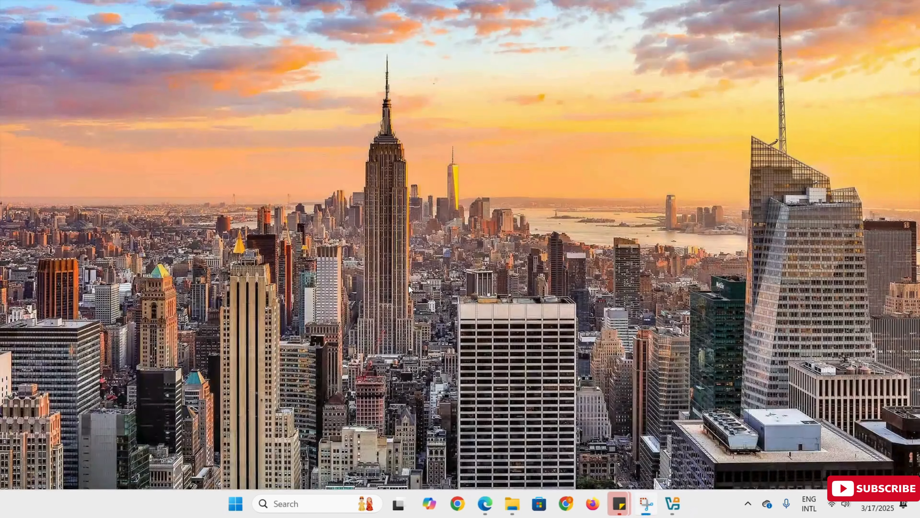
Restart the Ubuntu 24.2 virtual machine from the VirtualBox Manager and boot the Try or Install Ubuntu entry
left_click(674, 503)
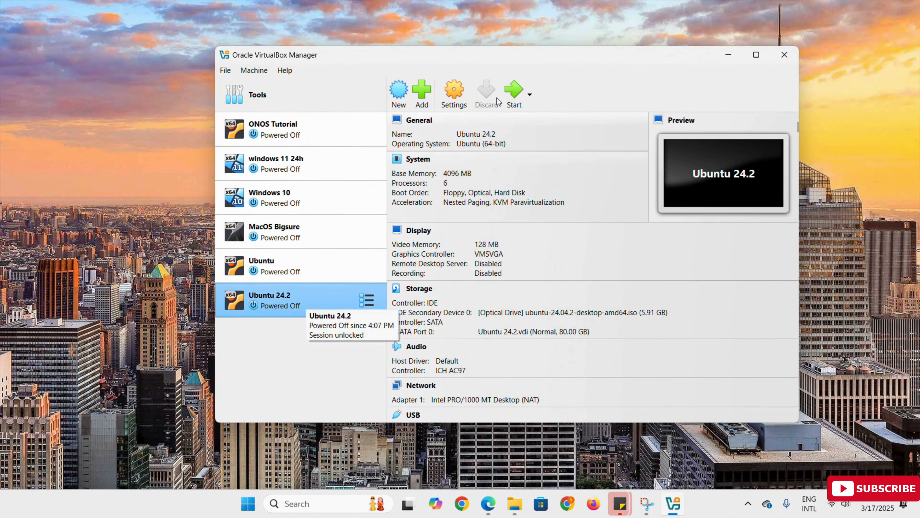
left_click(513, 95)
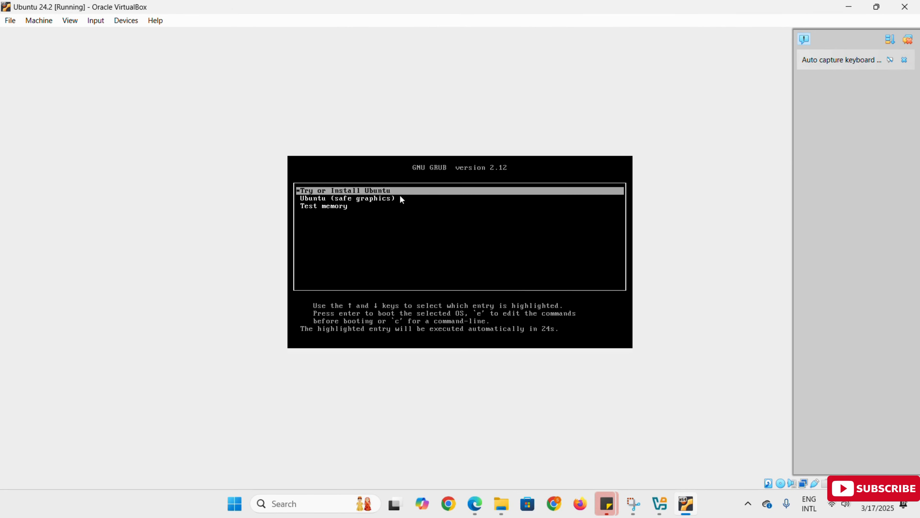
key("Return")
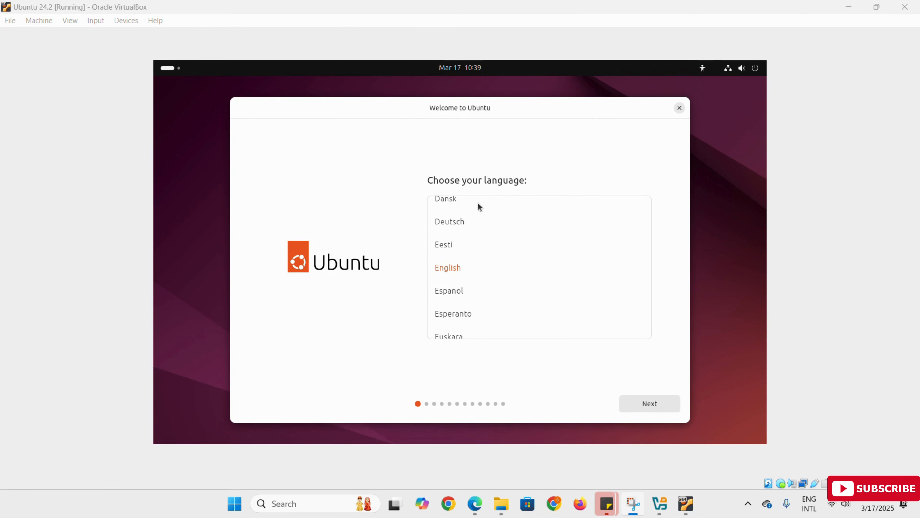
Accept English as the language, default accessibility, the English (US) keyboard layout and the wired internet connection in the installer
left_click(655, 404)
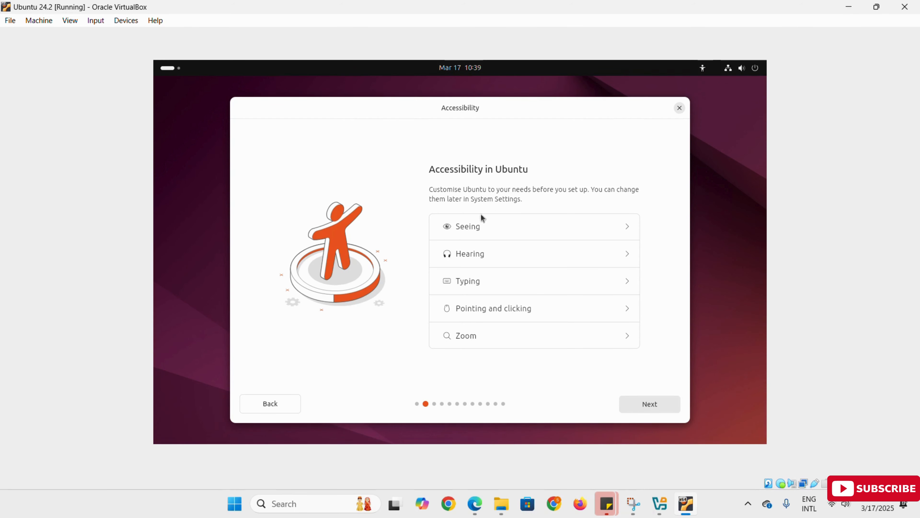
left_click(654, 405)
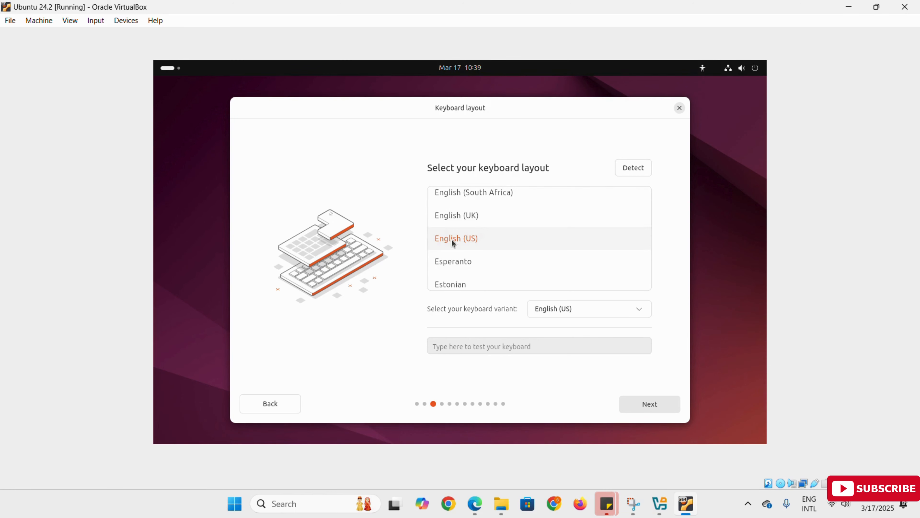
left_click(657, 404)
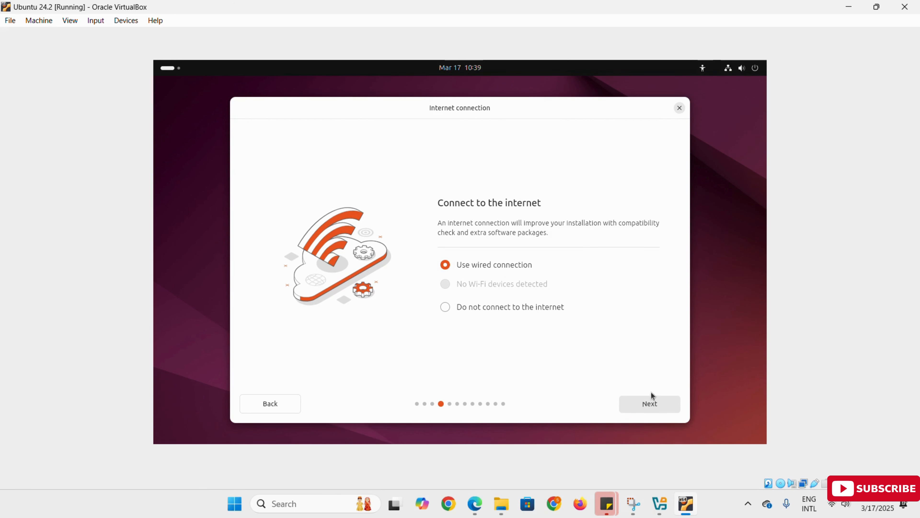
left_click(655, 403)
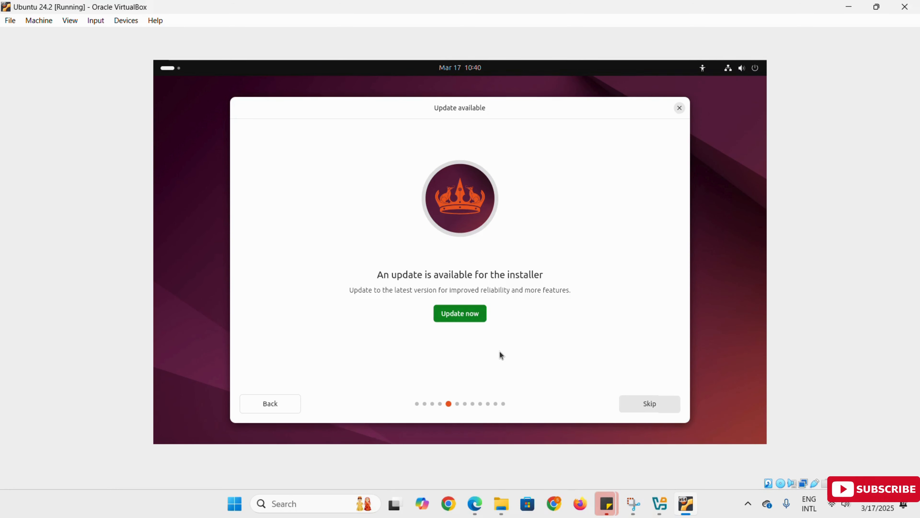
Skip the installer update and choose Install Ubuntu with Interactive installation and the Default selection of apps
left_click(653, 406)
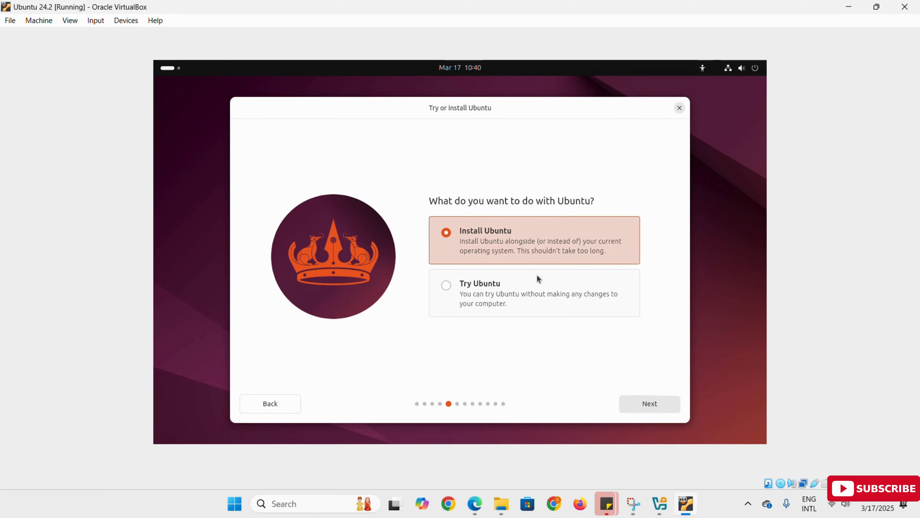
left_click(650, 404)
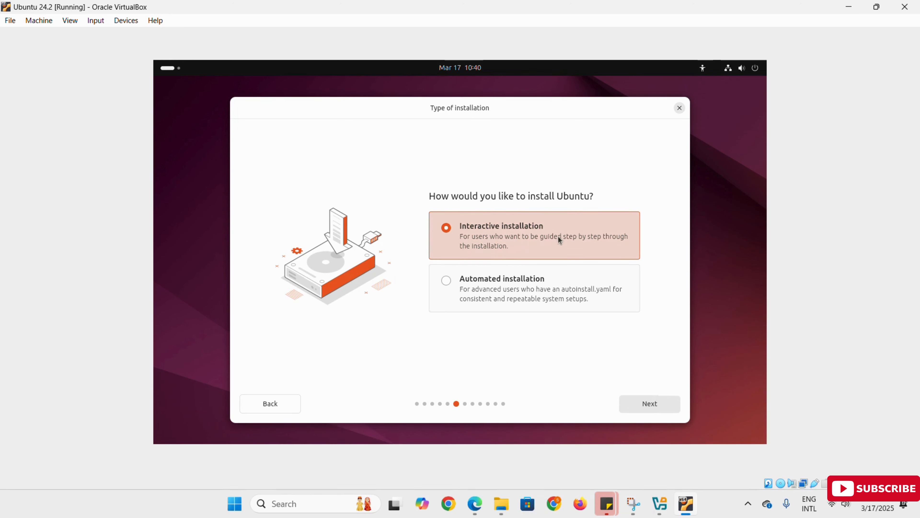
left_click(654, 406)
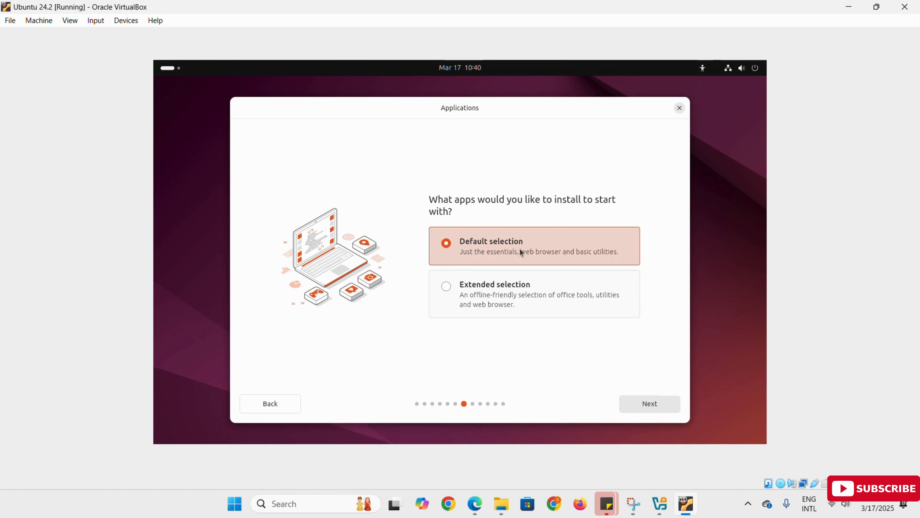
left_click(646, 408)
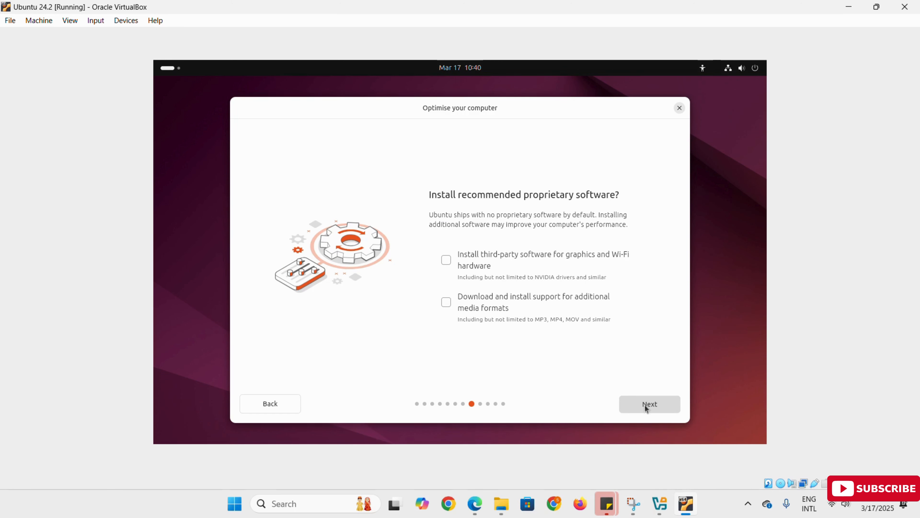
Enable third-party graphics and Wi-Fi software and additional media format support, and accept Erase disk and install Ubuntu
left_click(446, 261)
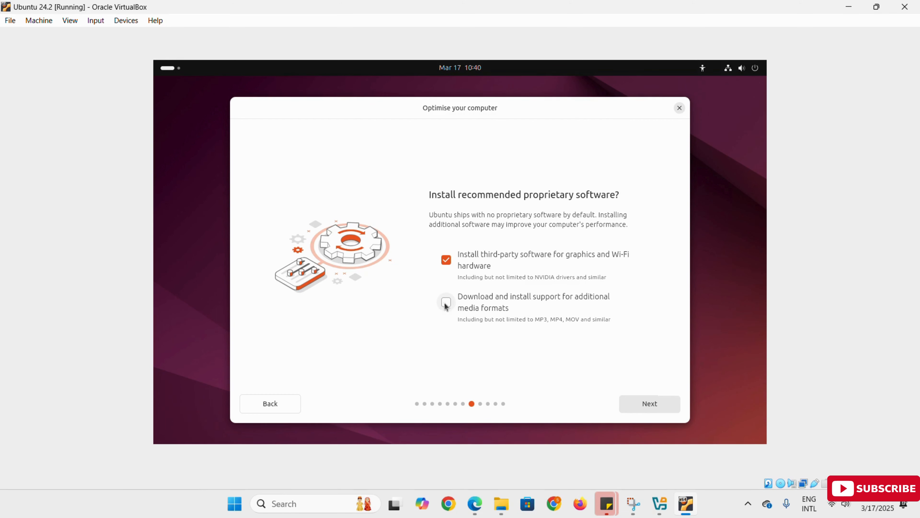
left_click(639, 404)
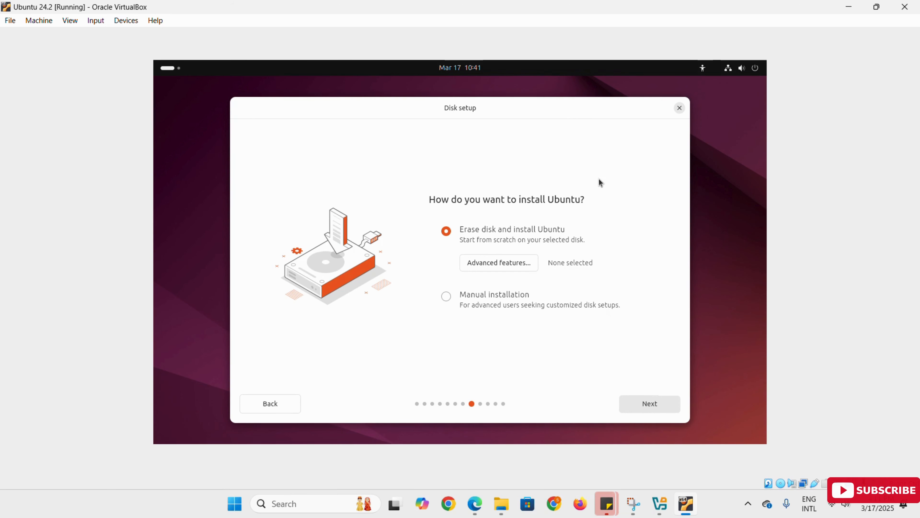
left_click(658, 406)
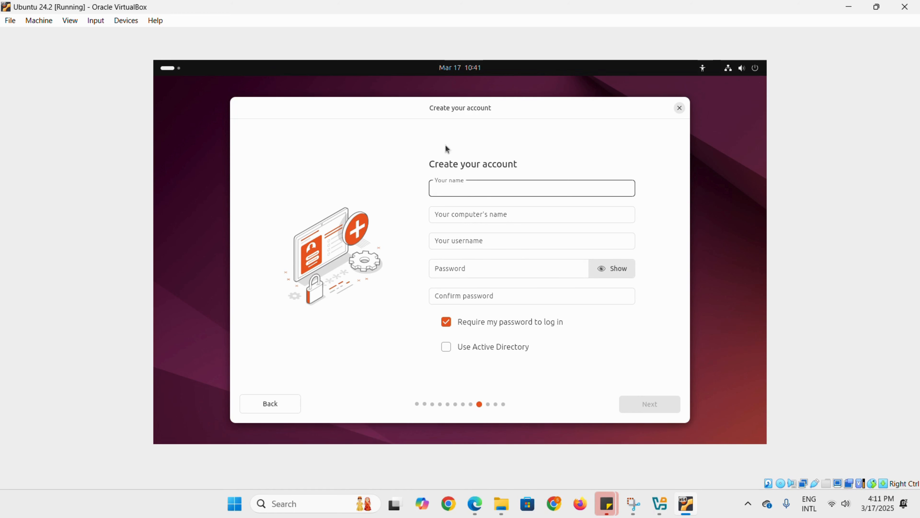
Create the user account with the name IThelp, entering and confirming the account password
type("IT")
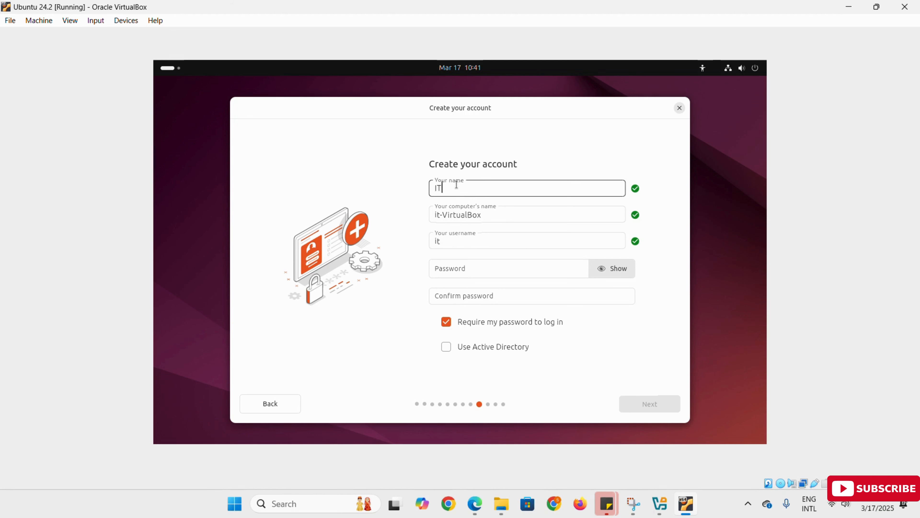
type("help")
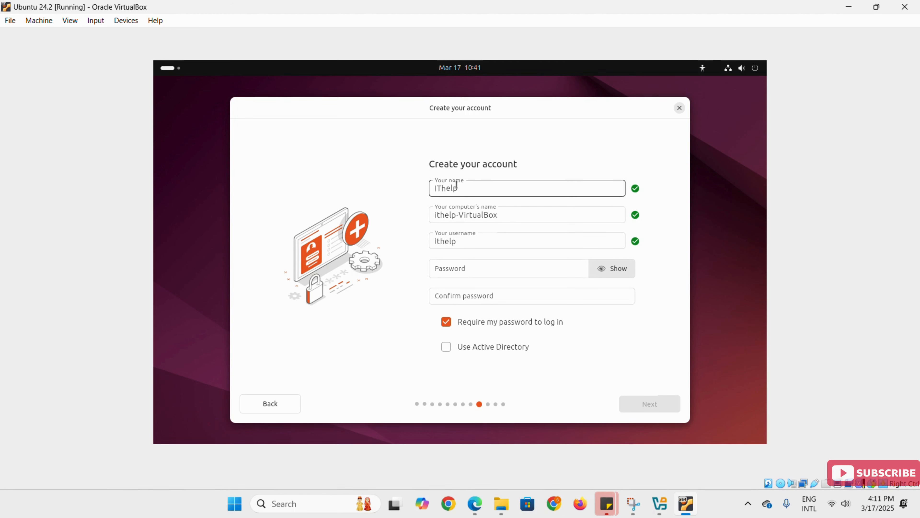
left_click(475, 268)
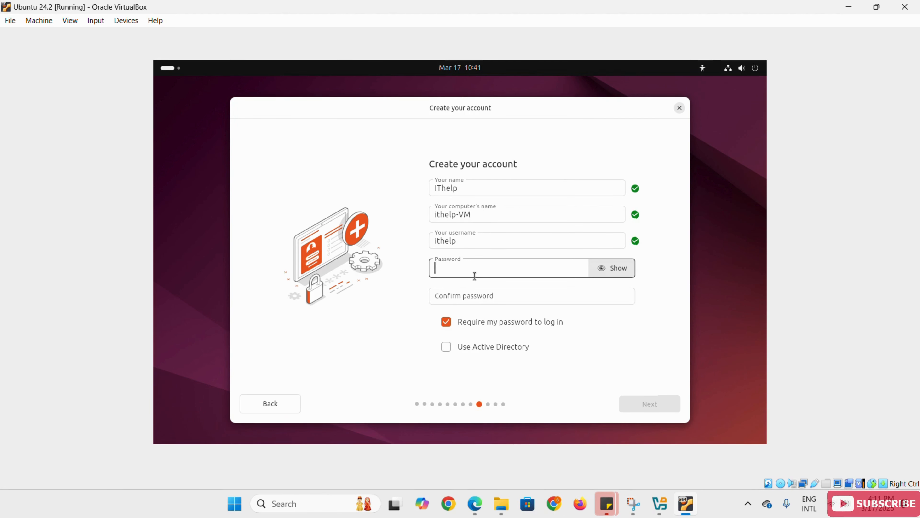
type("1")
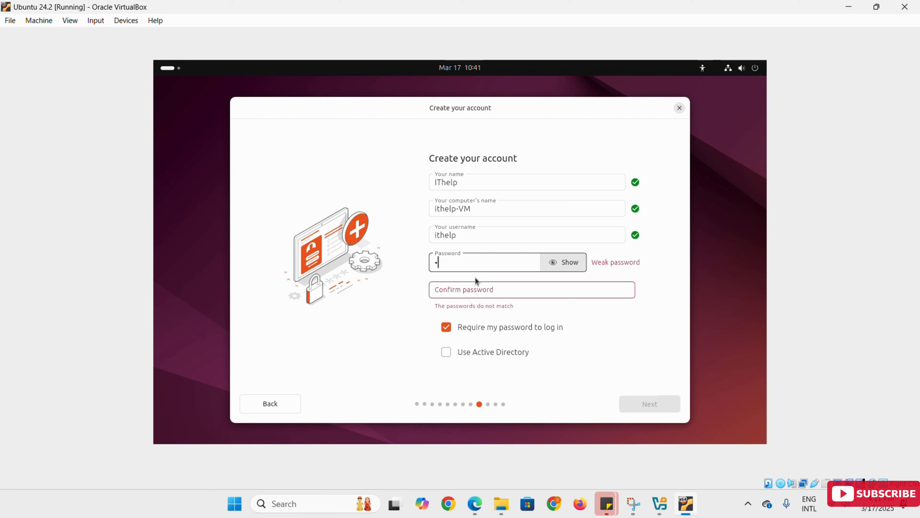
type("234")
left_click(467, 289)
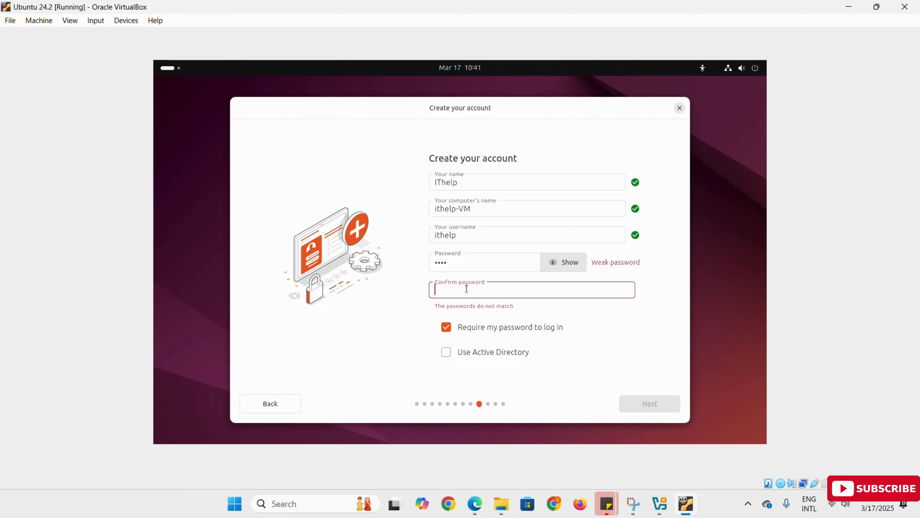
type("1234")
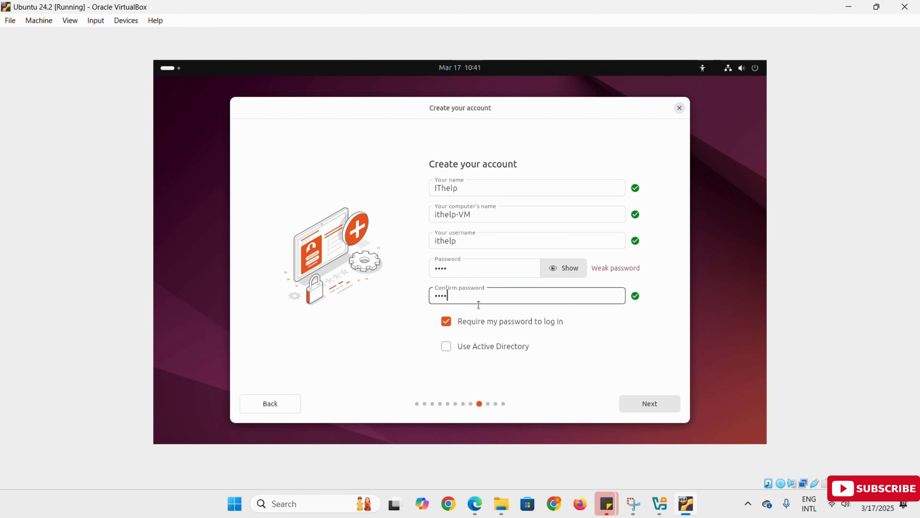
left_click(649, 404)
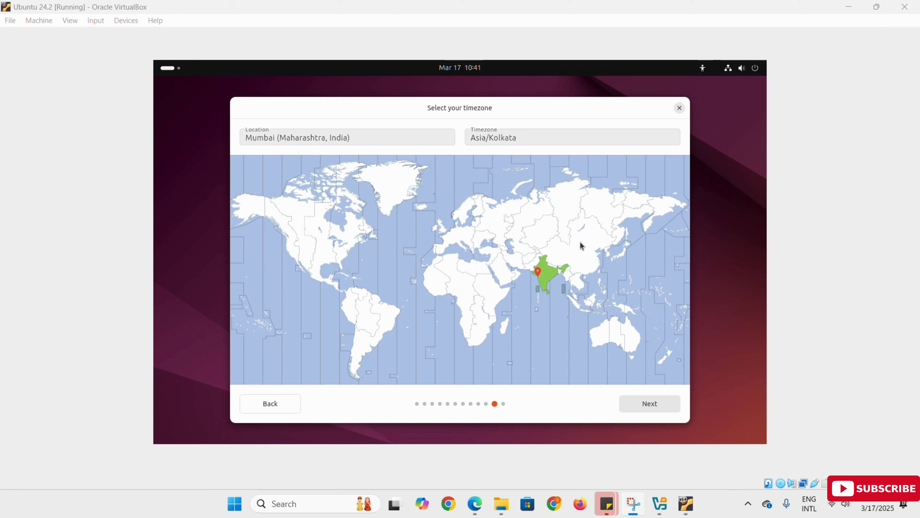
Set the location on the map to Mumbai with the Asia/Kolkata timezone and accept it
left_click(504, 232)
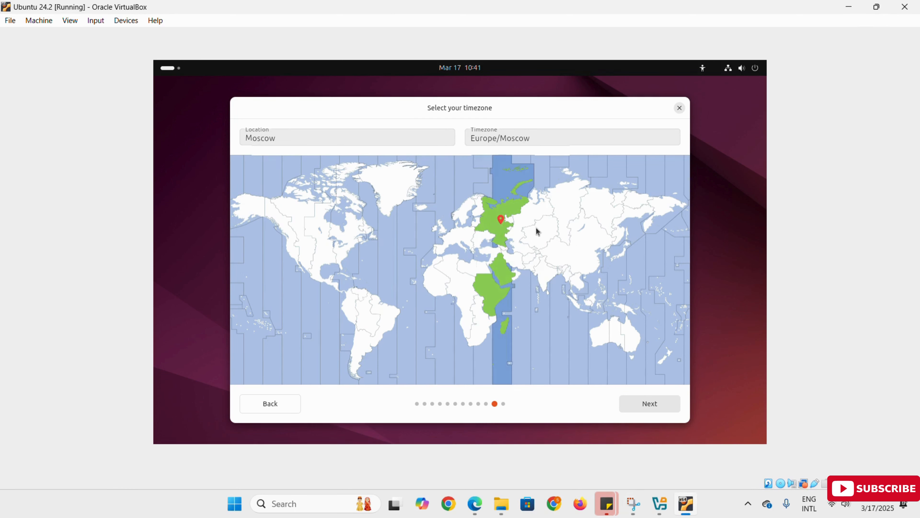
left_click(535, 231)
left_click(487, 233)
left_click(539, 288)
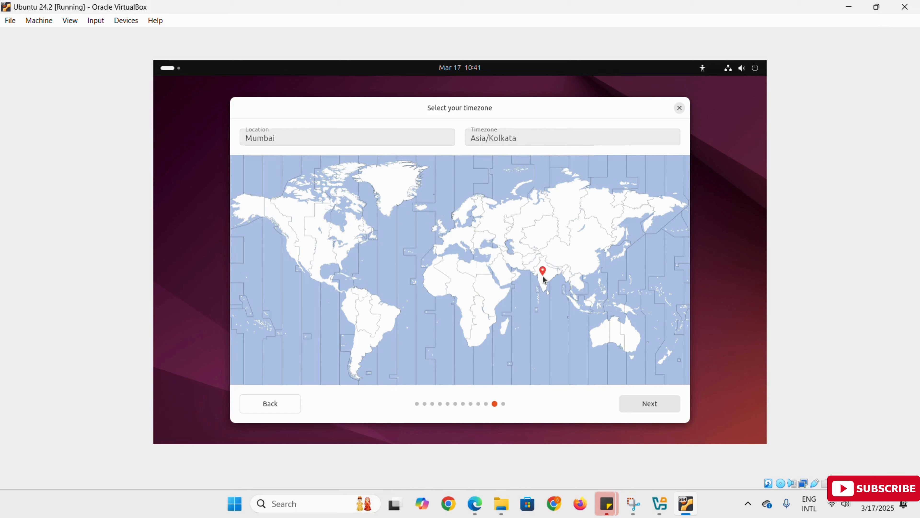
left_click(647, 407)
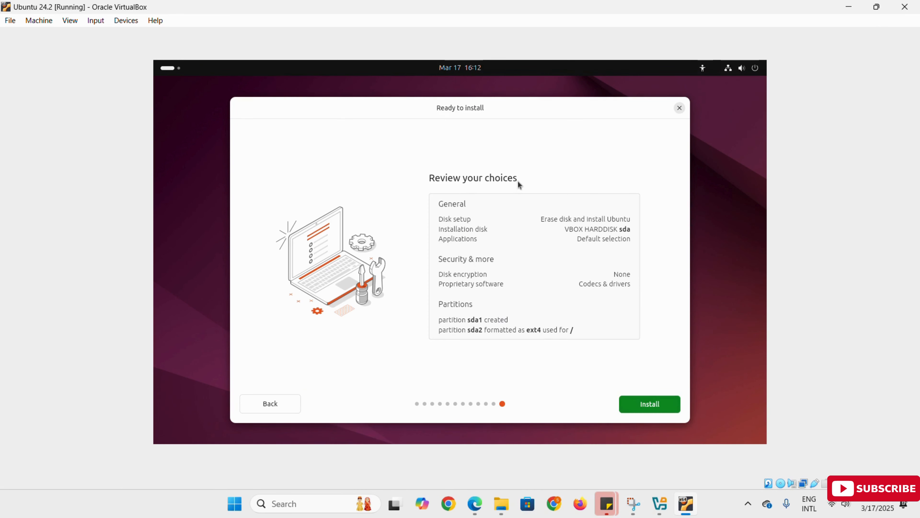
Install Ubuntu with the reviewed choices and restart the machine once the installation is complete
left_click(655, 407)
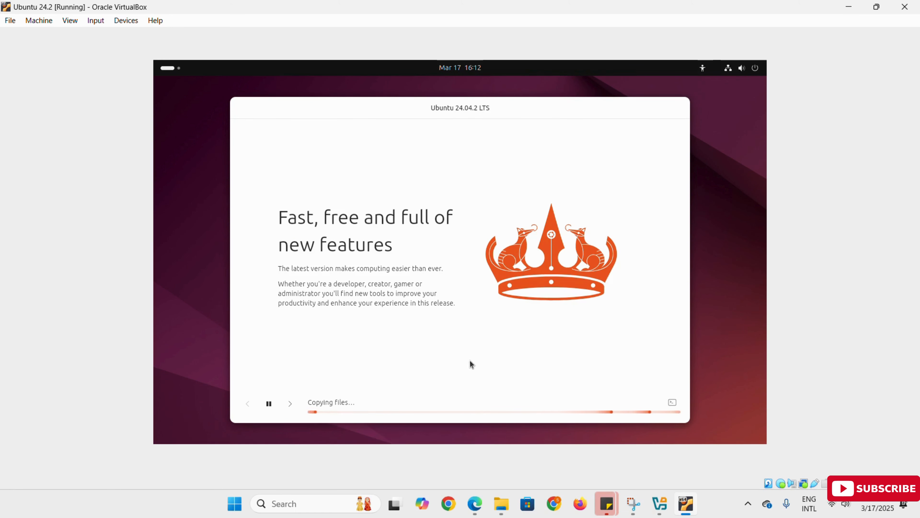
left_click(729, 72)
left_click(728, 69)
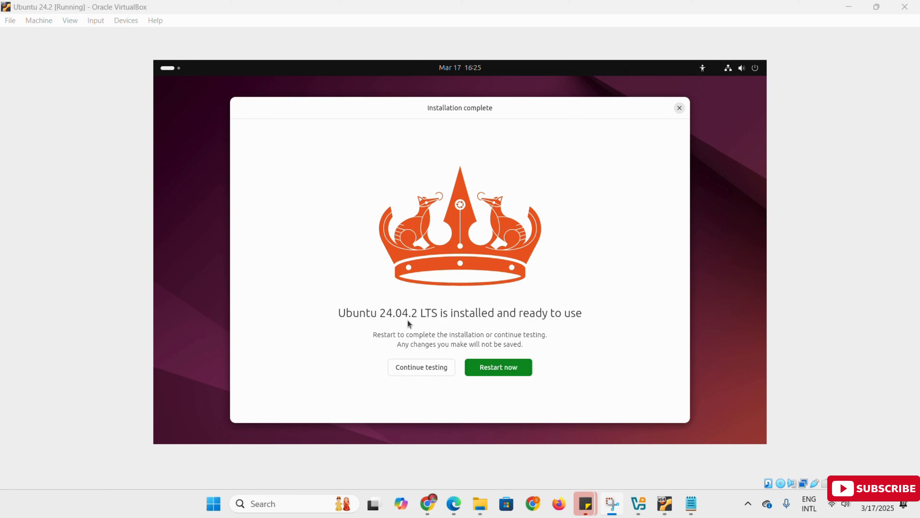
left_click(504, 369)
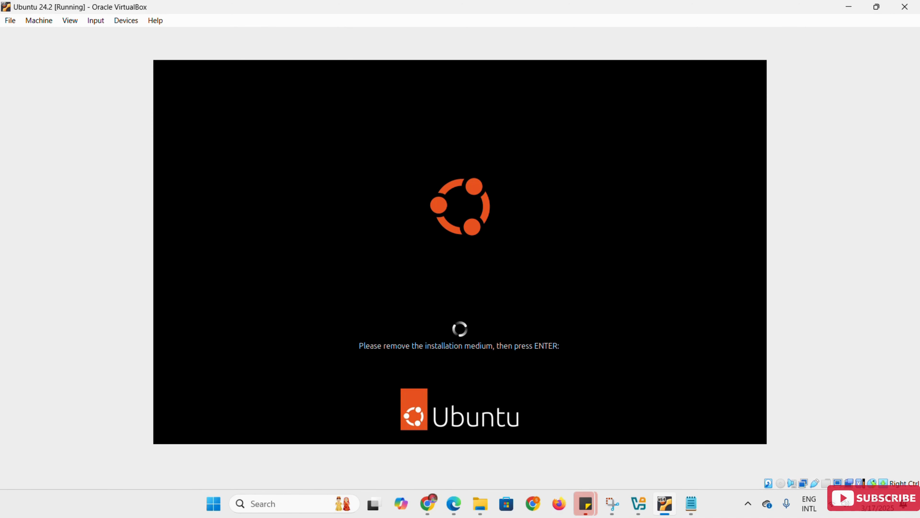
key("Return")
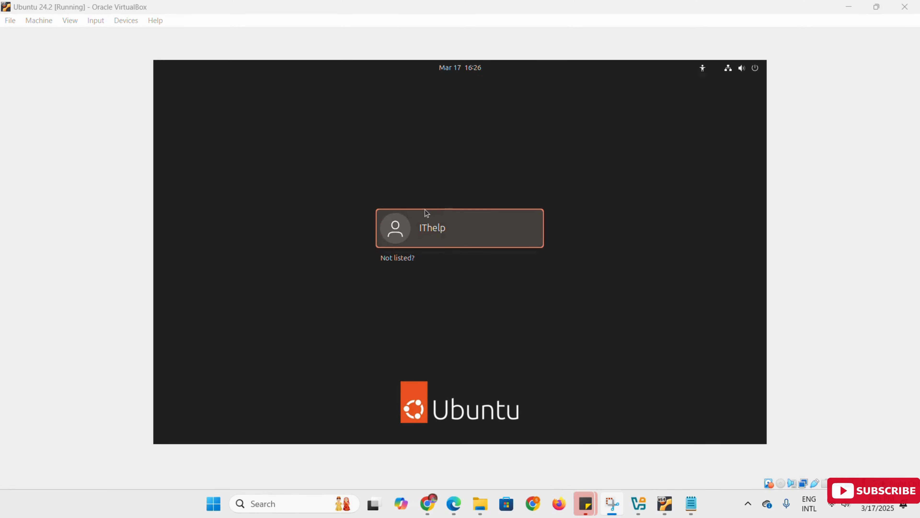
Log in to the IThelp account with the account password and continue past the Ubuntu welcome page
left_click(449, 234)
type("1234")
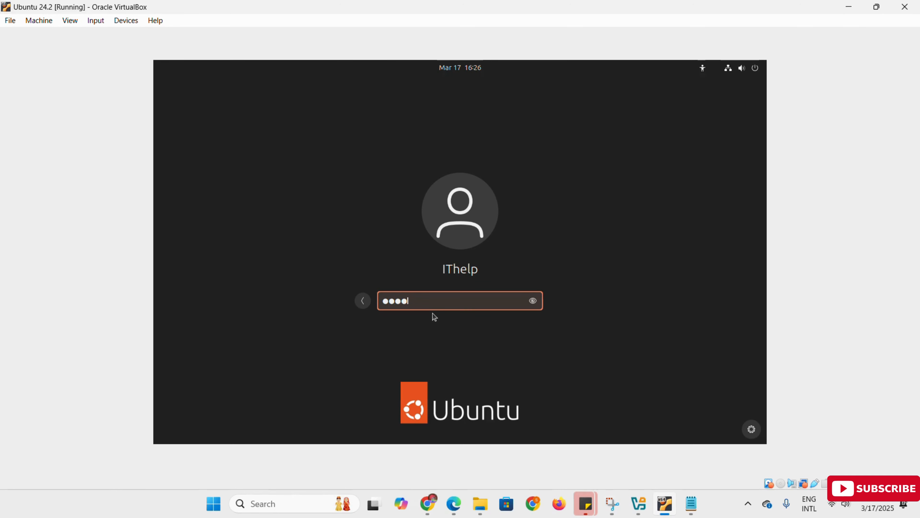
key("Return")
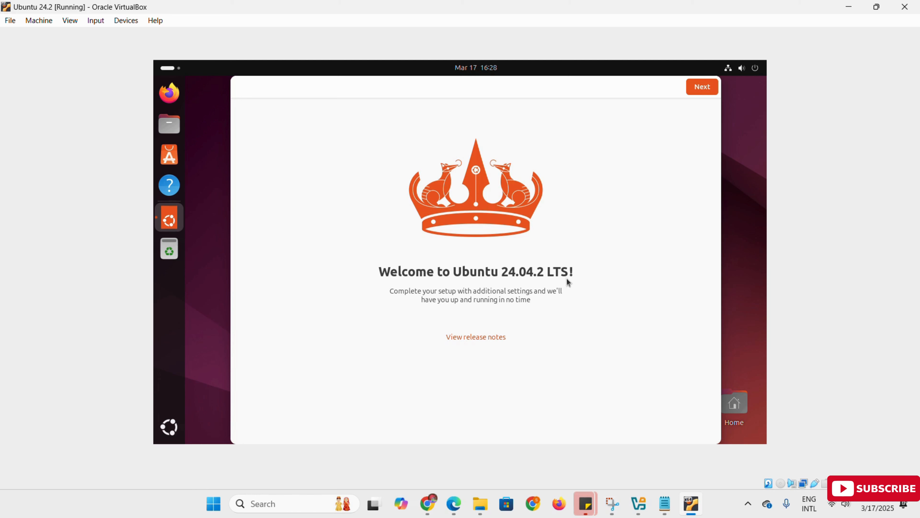
left_click(704, 89)
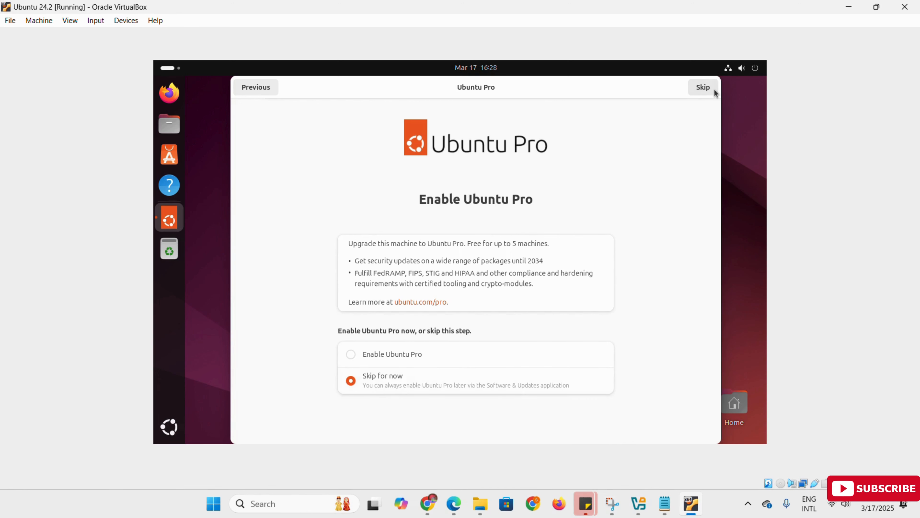
Complete the Ubuntu welcome setup, skipping Ubuntu Pro and choosing not to share system data
left_click(704, 90)
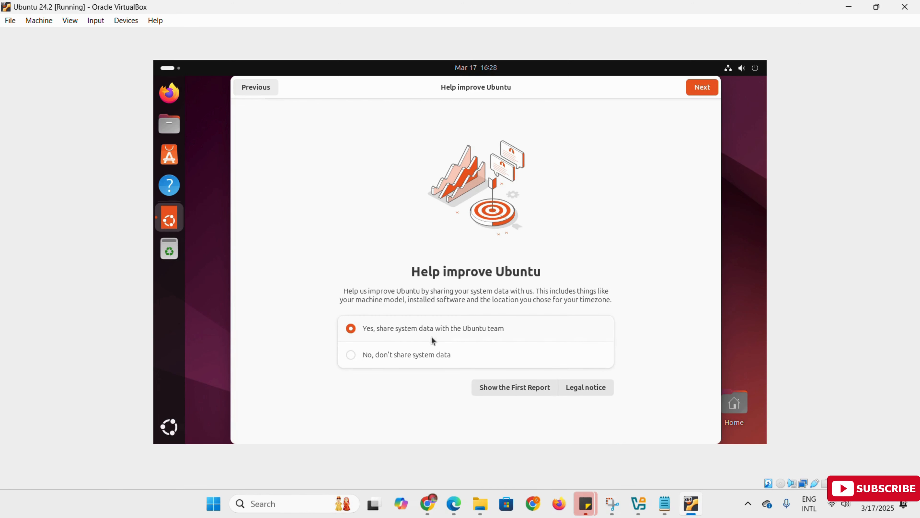
left_click(362, 355)
left_click(702, 90)
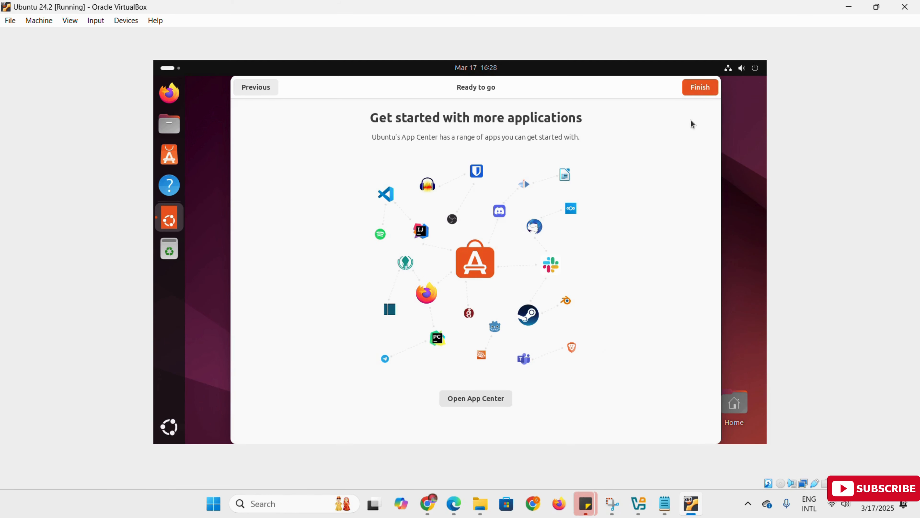
left_click(708, 93)
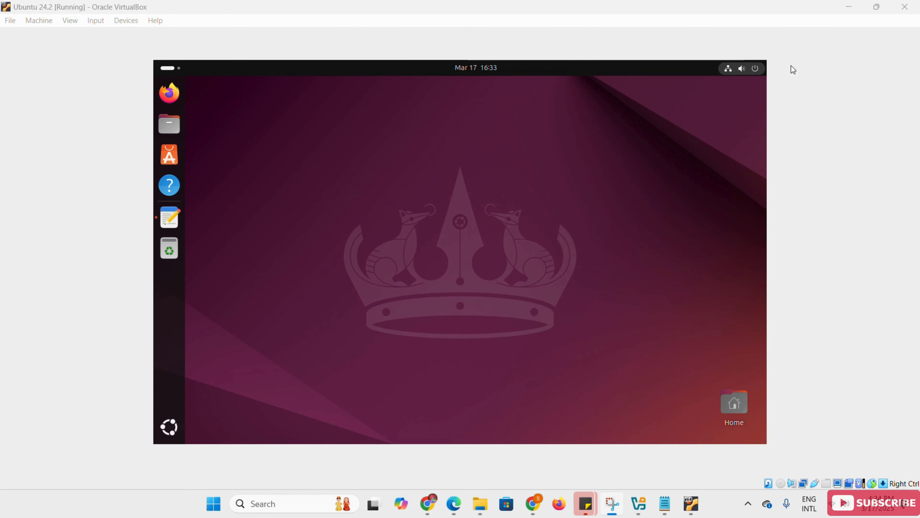
Shrink the virtual machine window and maximize it again to check how the guest display scales
left_click(882, 12)
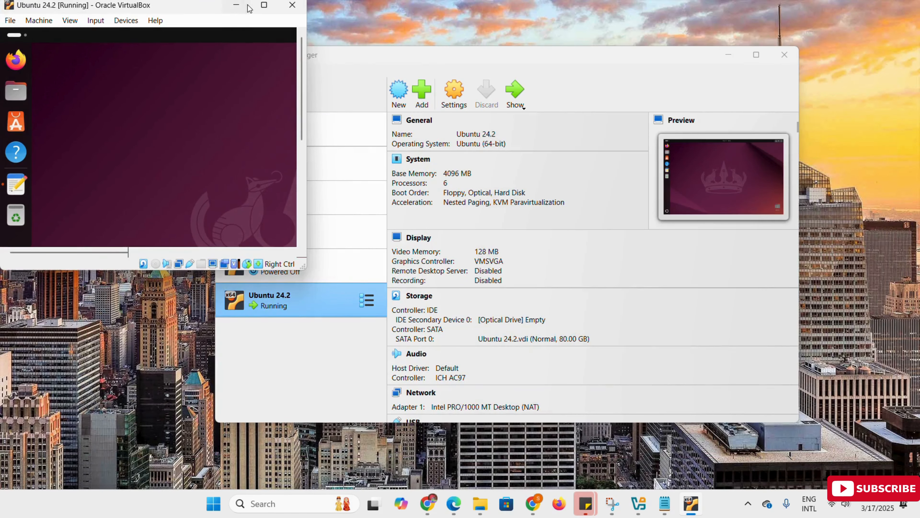
left_click(261, 7)
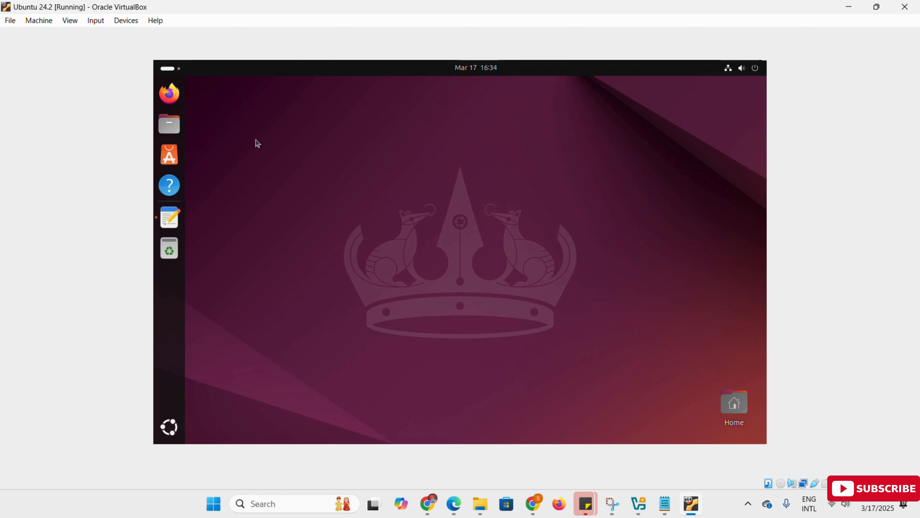
Open a terminal and refresh the package lists with sudo apt update, authenticating with the account password
left_click(169, 427)
left_click(449, 97)
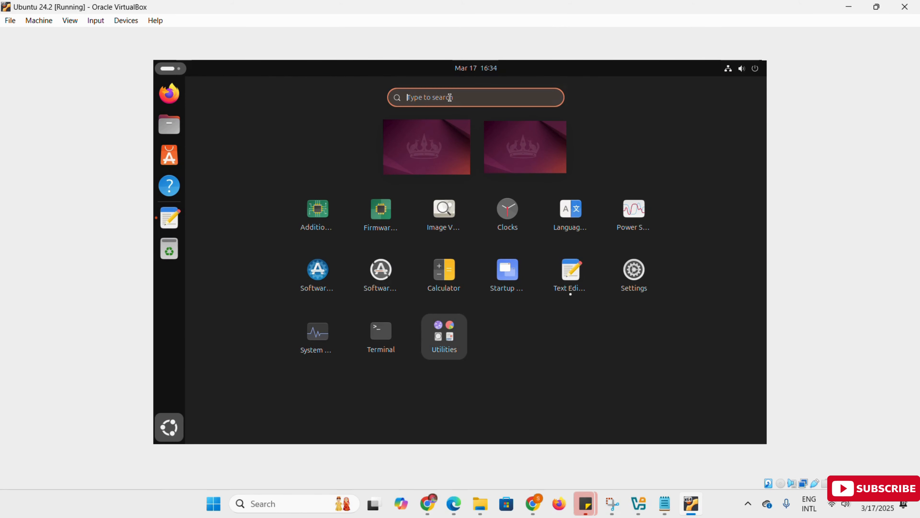
type("t")
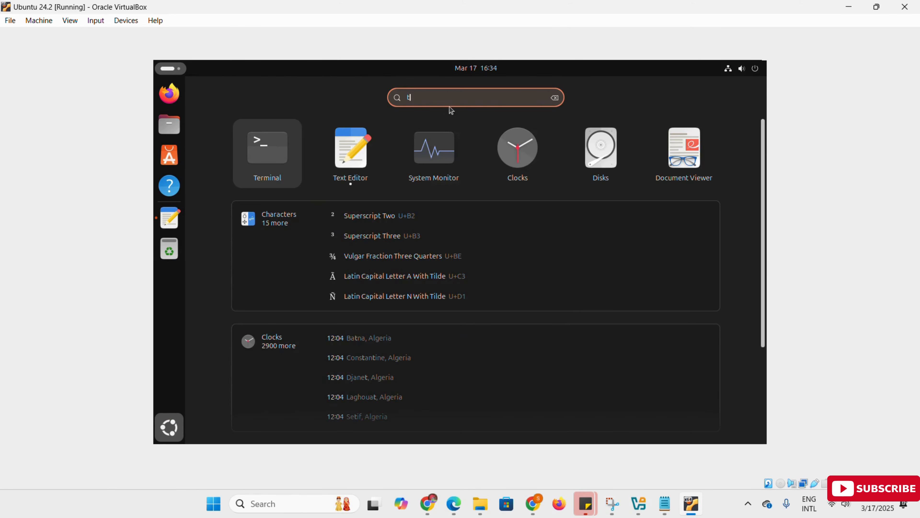
left_click(265, 156)
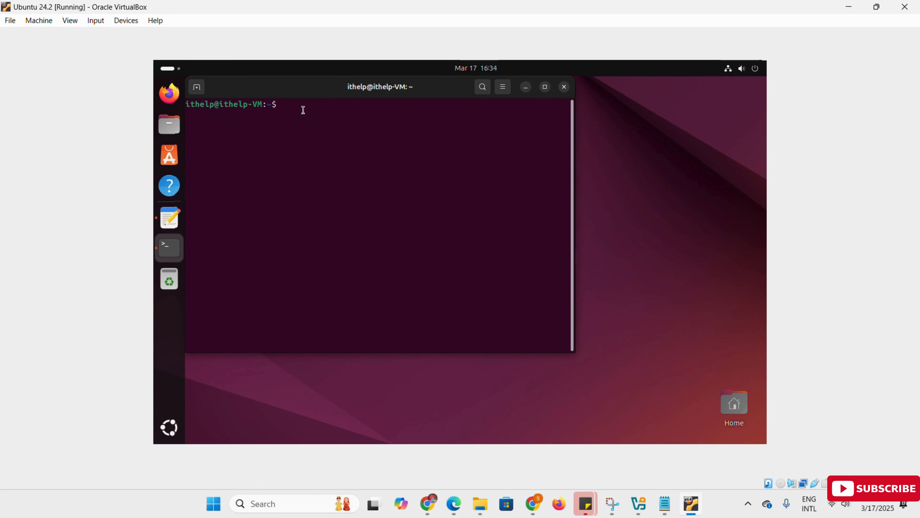
type("s")
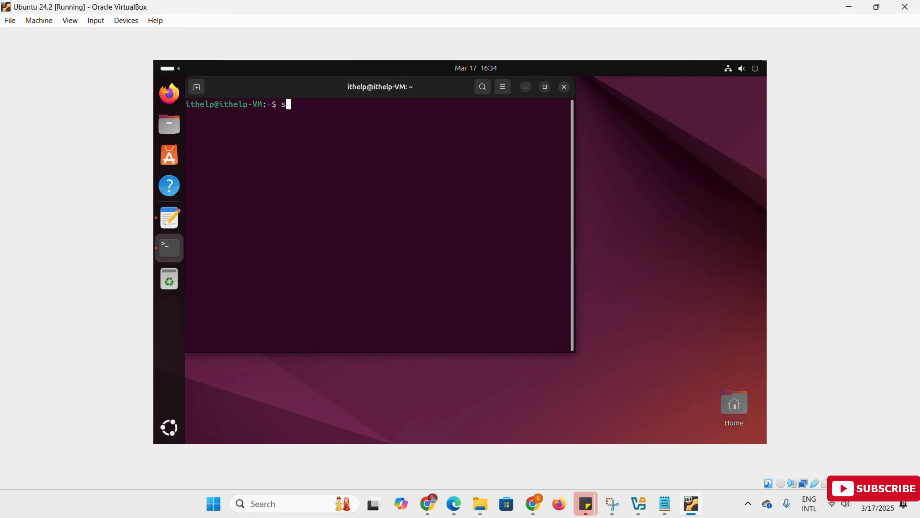
type("udo apt ")
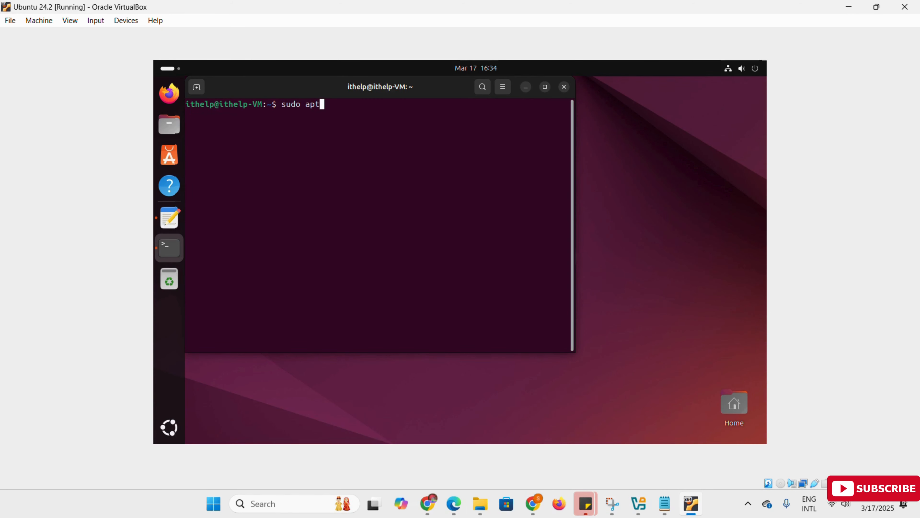
type("update")
key("Return")
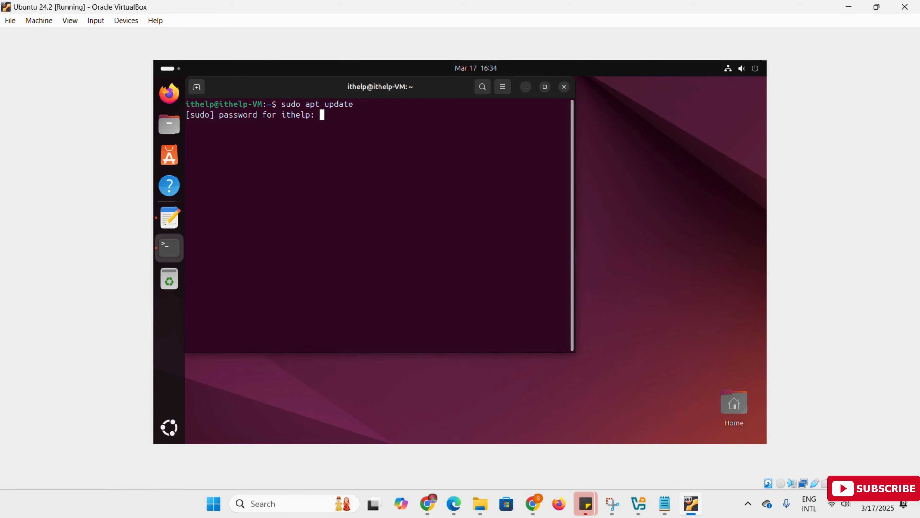
key("Return")
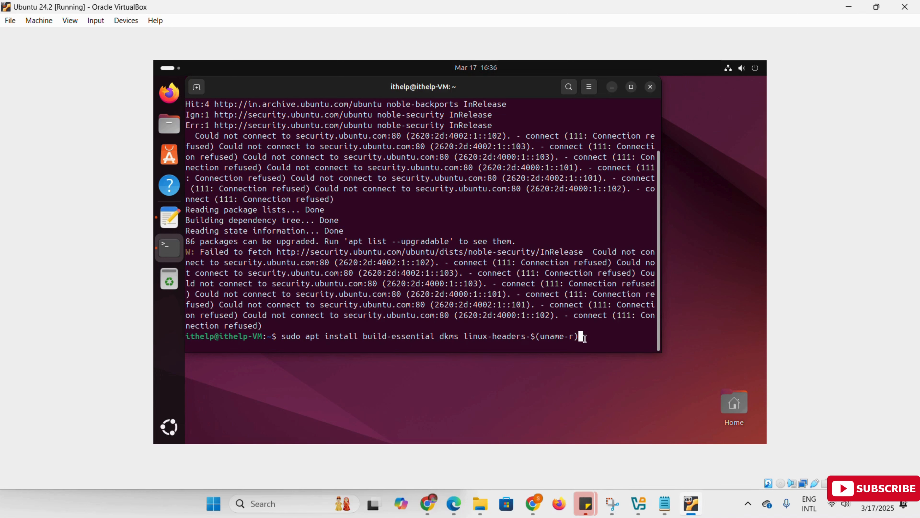
Install the packages with sudo apt install build-essential dkms linux-headers-$(uname-r), accept the installation, and clear the terminal
key("Return")
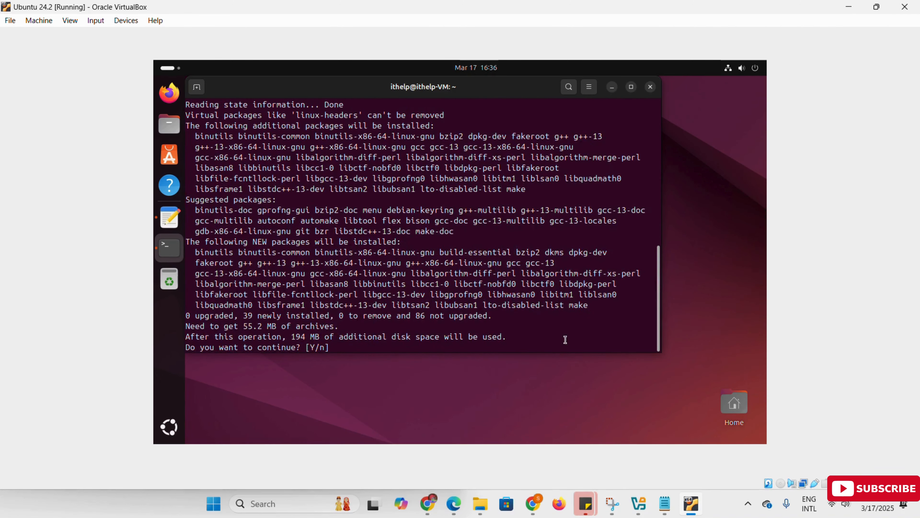
type("y")
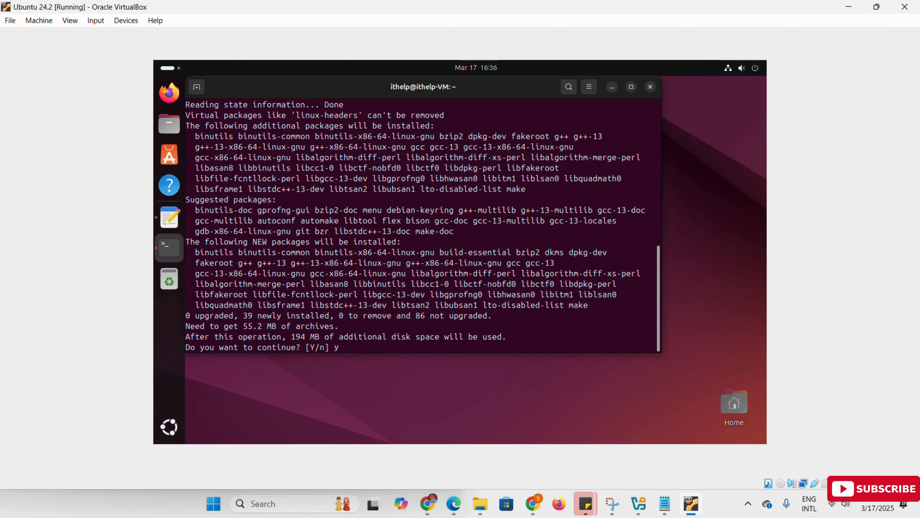
key("Return")
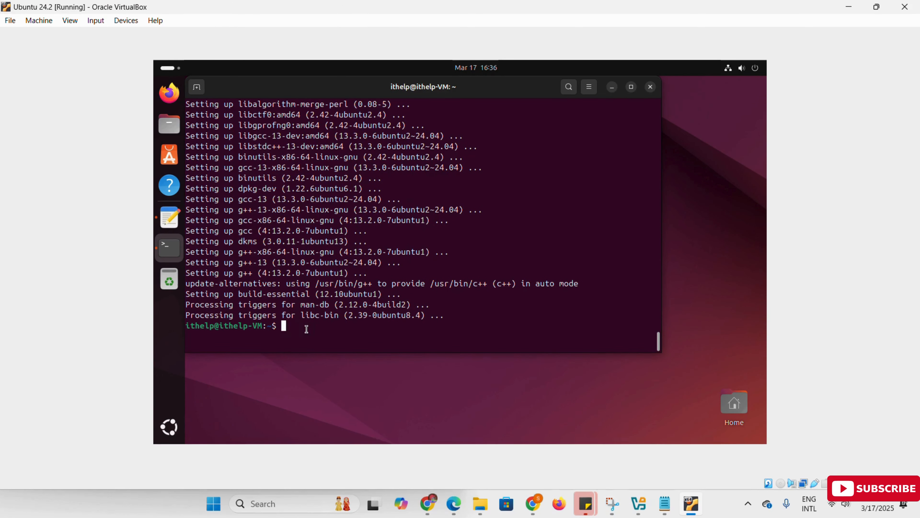
type("clear")
key("Return")
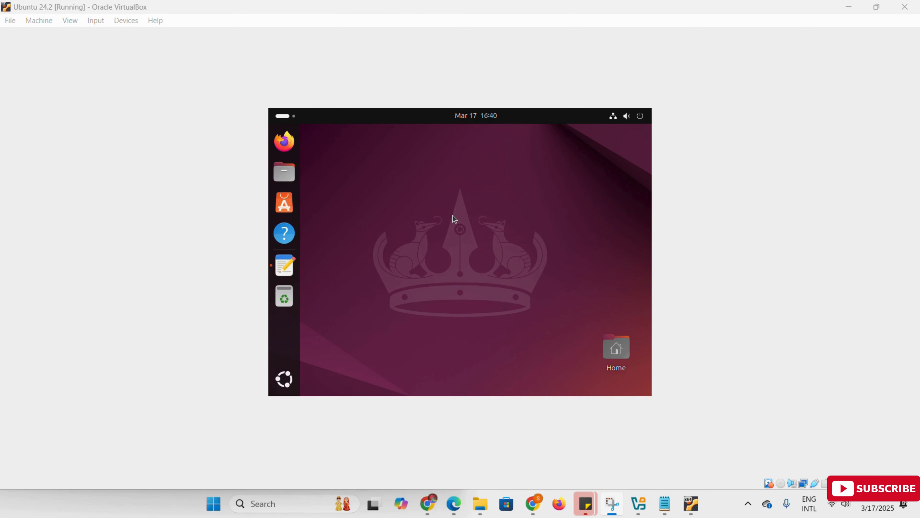
Insert the Guest Additions CD image into the running virtual machine and open a terminal in Ubuntu
left_click(126, 21)
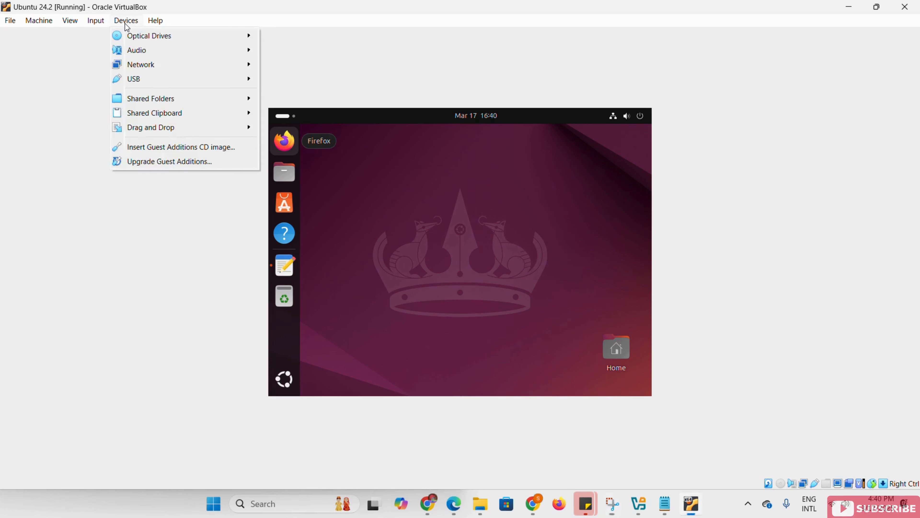
left_click(156, 149)
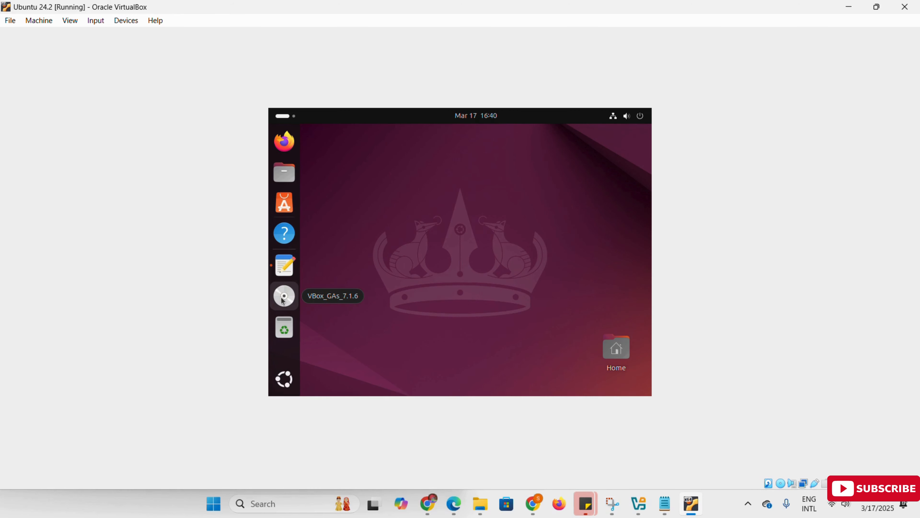
left_click(286, 116)
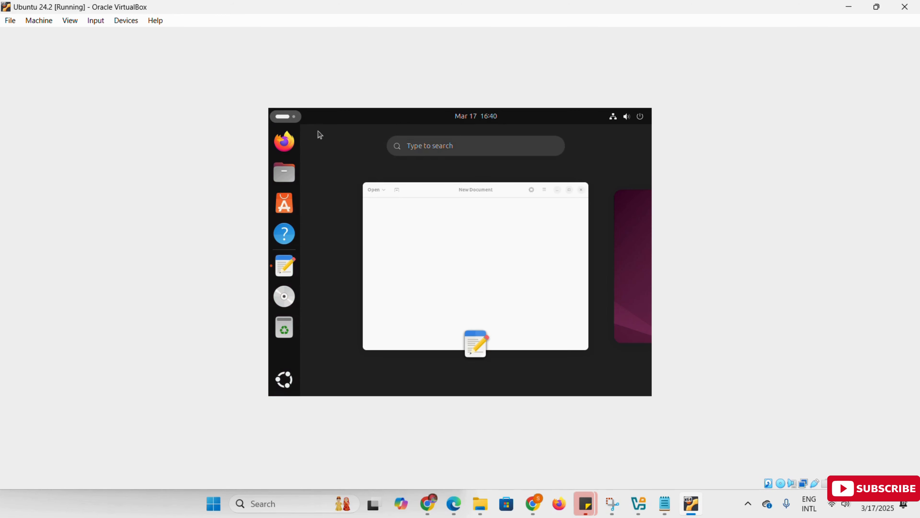
left_click(450, 145)
type("t")
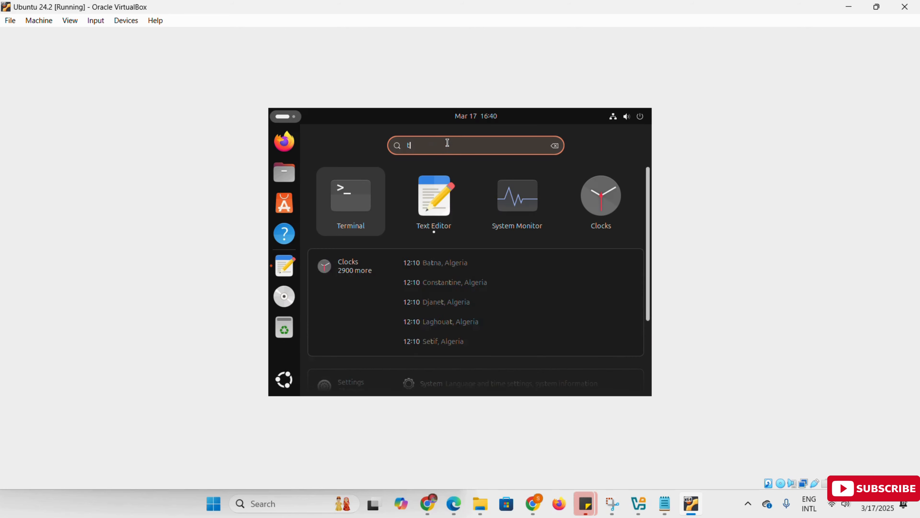
key("Return")
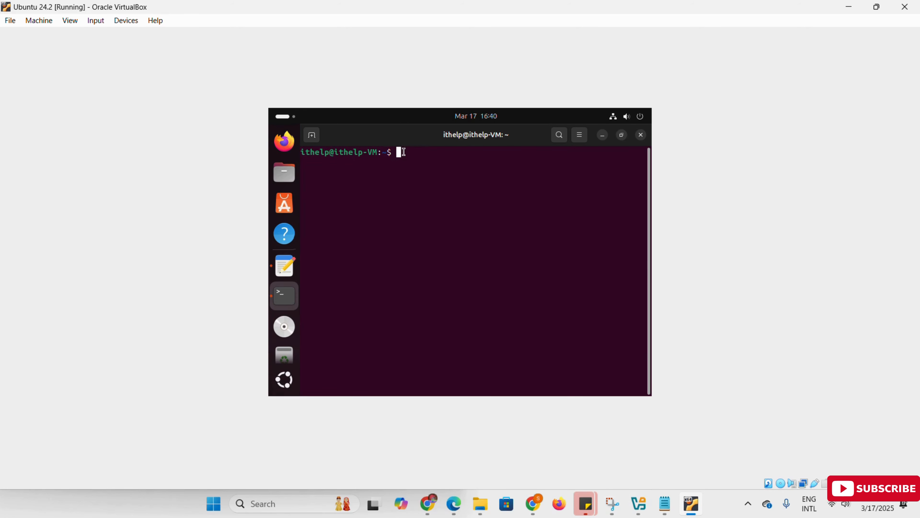
Change to the /media/ithelp directory in the terminal and list its contents
type("cd /media/ithelp")
key("Return")
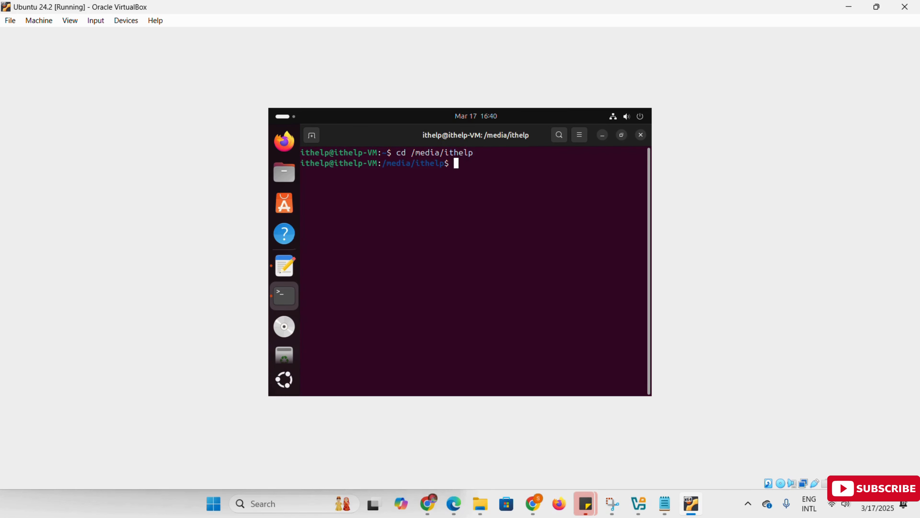
type("ls")
key("Return")
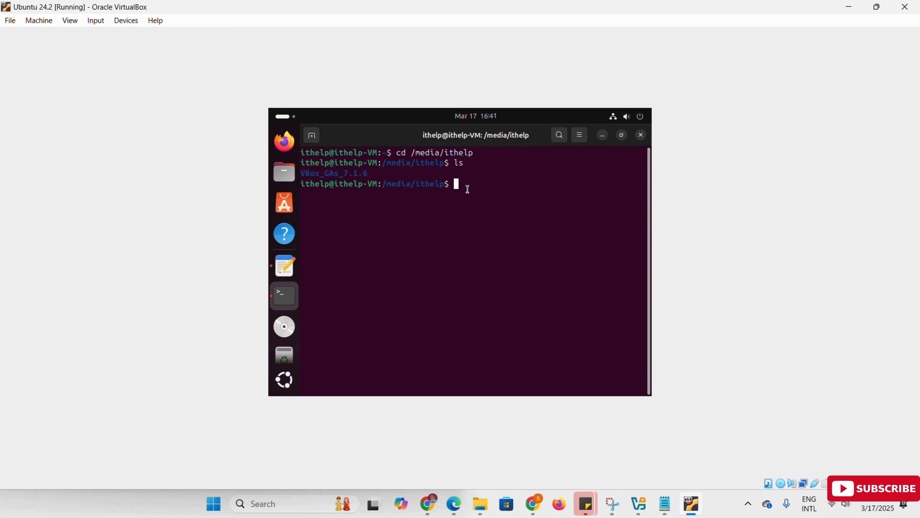
Change into the VBox_GAs_7.1.6 directory and list its files
type("cd VBox_GAs_7.1.6")
key("Return")
type("l")
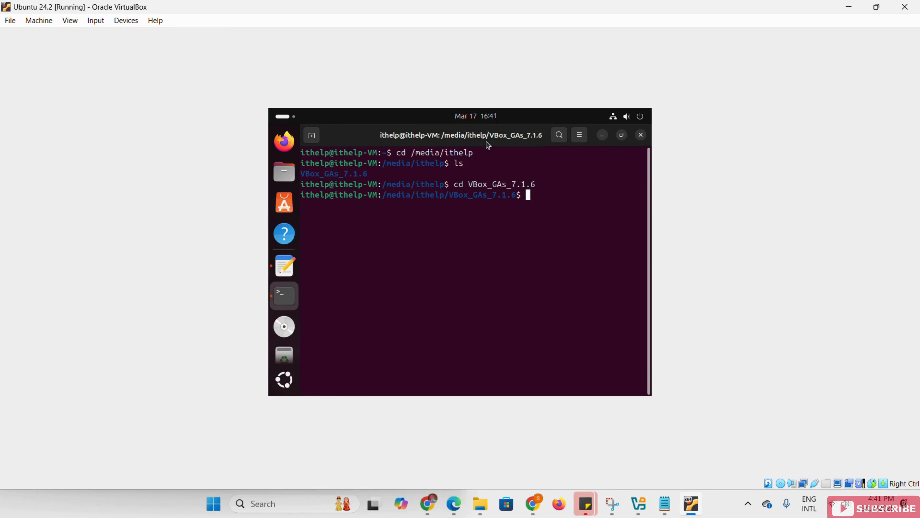
type("s")
key("Return")
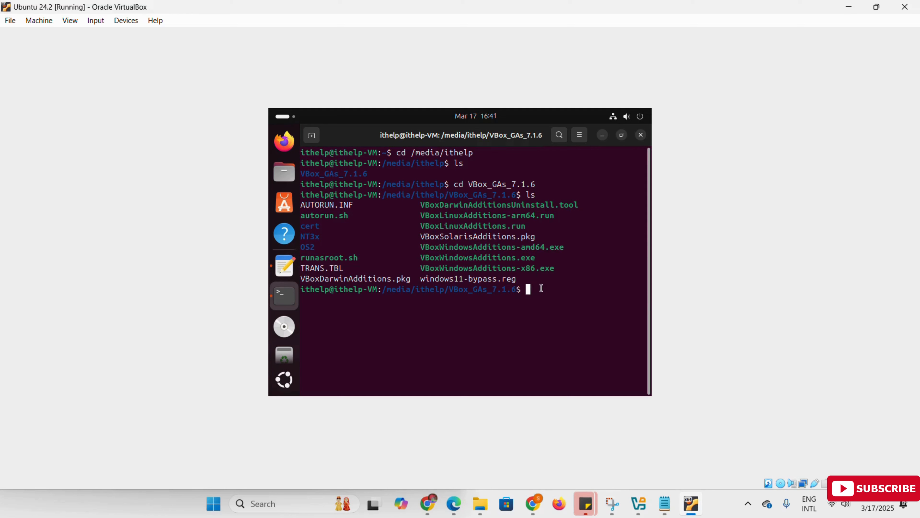
Install the Guest Additions by running ./autorun.sh, authenticating with the account password, and close the terminal when the installer finishes
type("./autorun.sh")
key("Return")
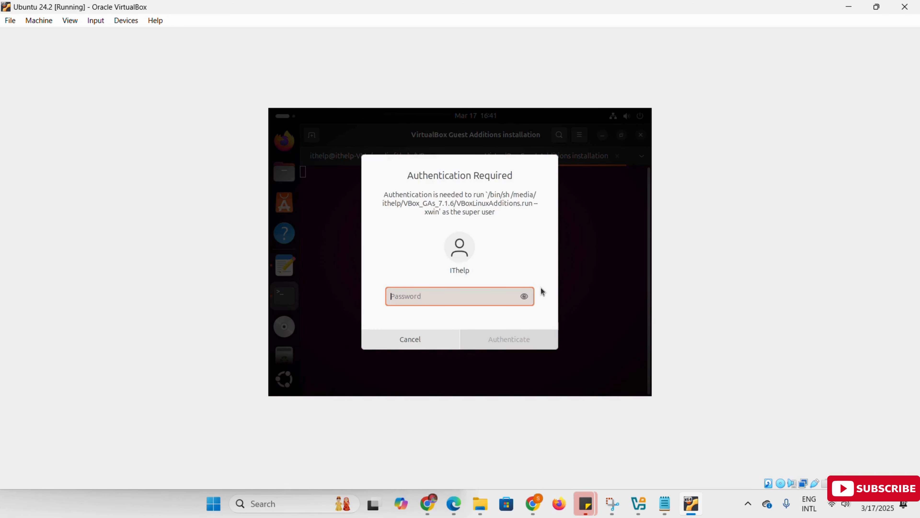
type("*****")
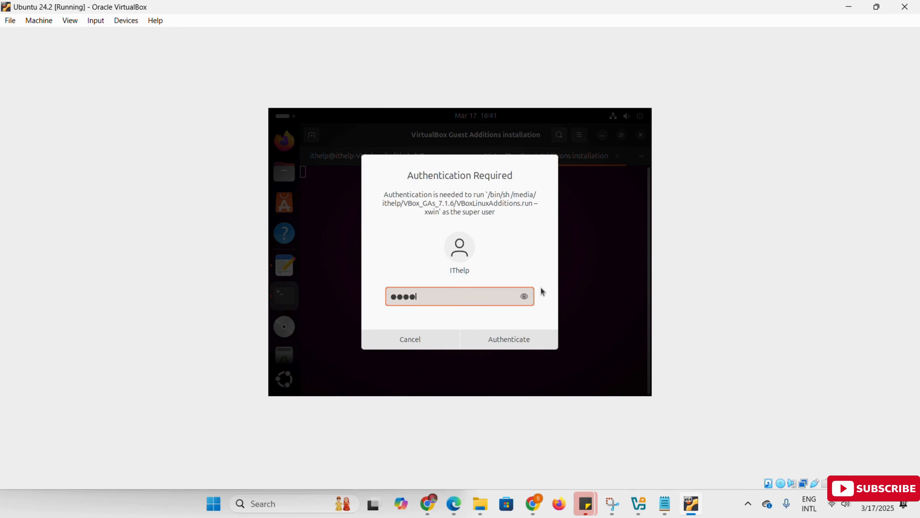
key("Return")
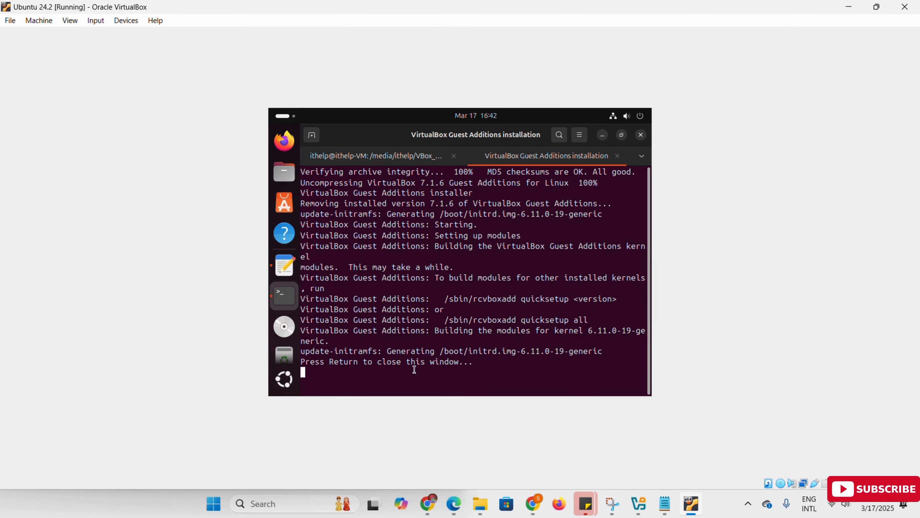
key("Return")
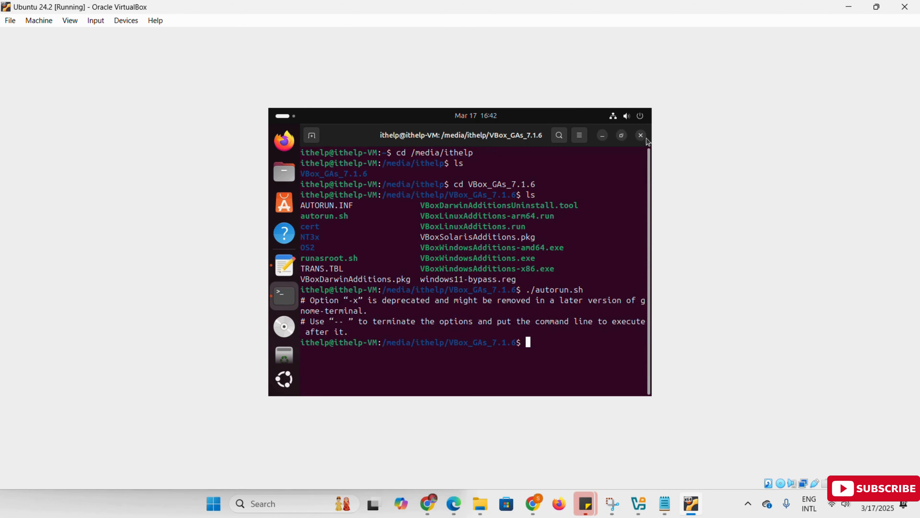
left_click(641, 135)
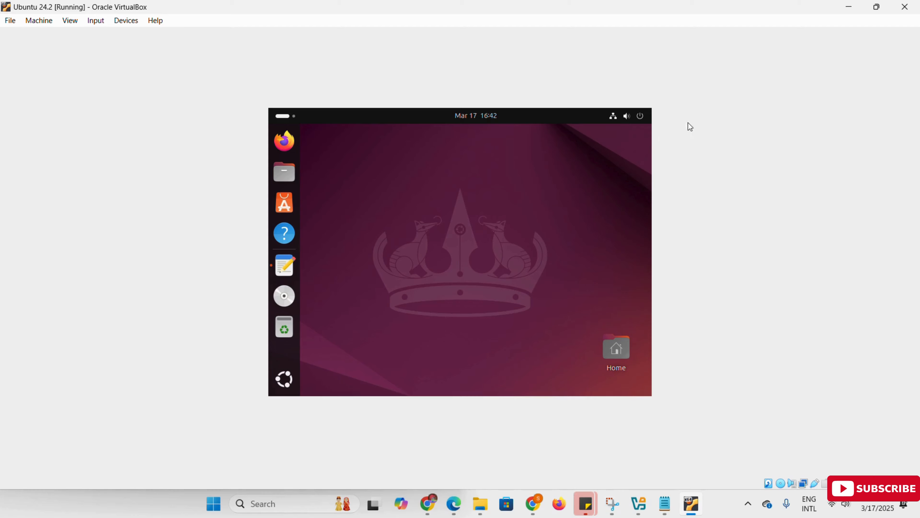
Resize the virtual machine window and maximize it again to refit the guest display, and switch the machine to full-screen mode
left_click(877, 7)
left_click(265, 5)
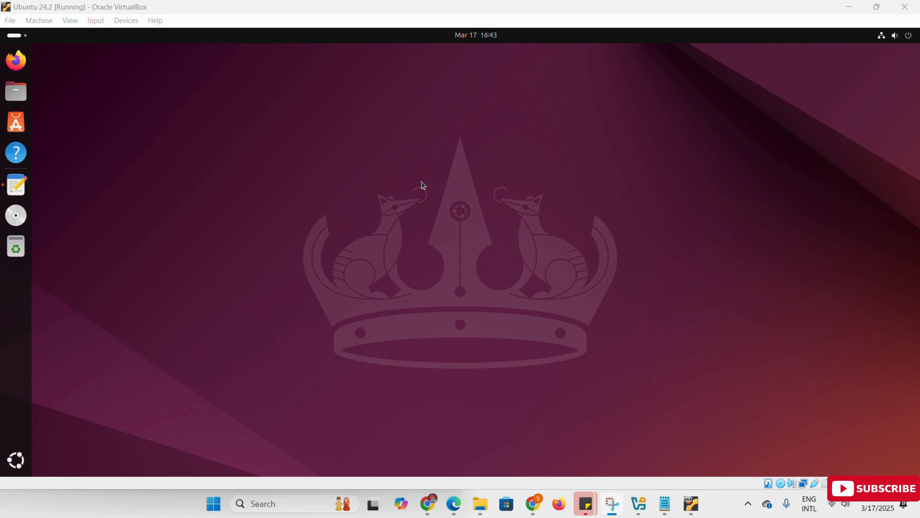
left_click(75, 23)
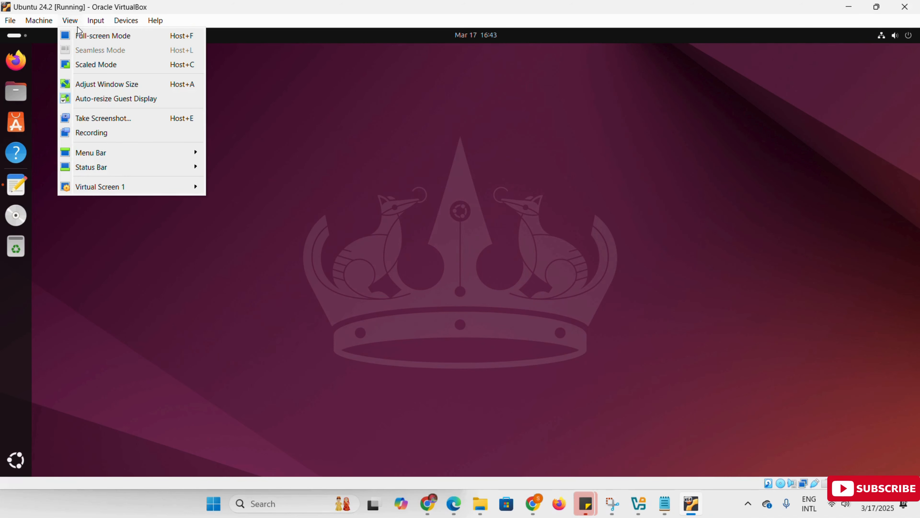
left_click(91, 37)
left_click(437, 304)
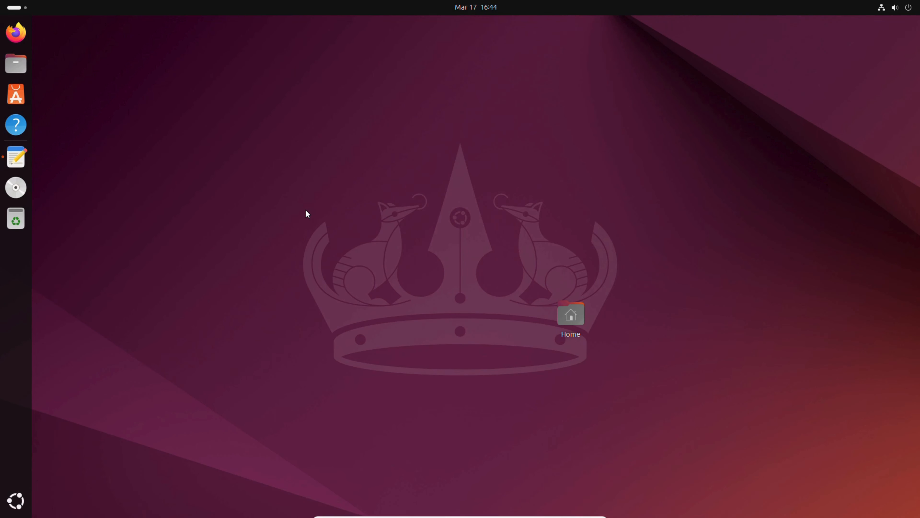
Change the desktop background to the picture of blue water with two posts and reflected clouds, and close the settings window
right_click(299, 200)
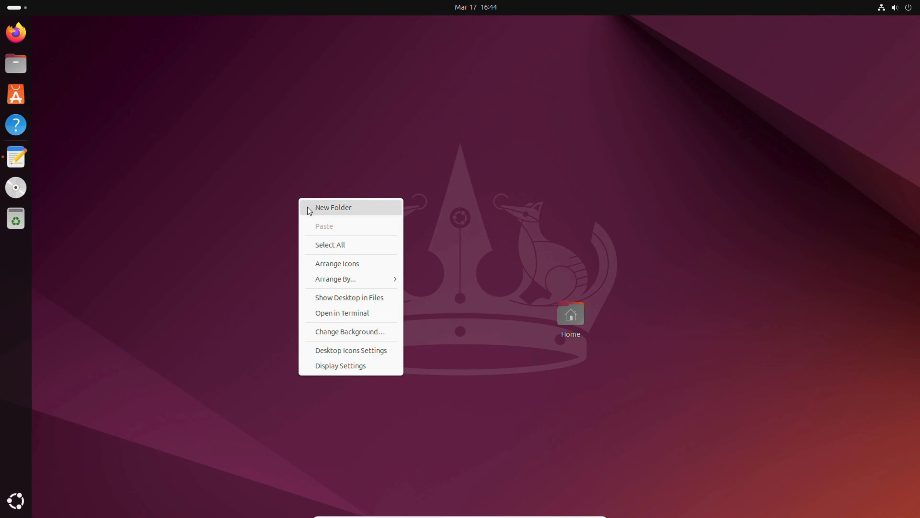
left_click(349, 337)
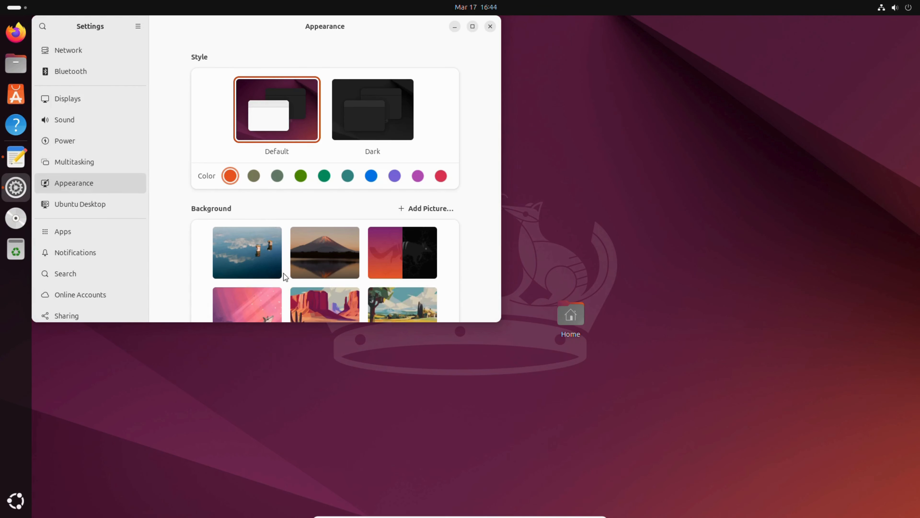
left_click(255, 256)
scroll(290, 145, "down", 1)
left_click_drag(363, 21, 414, 105)
left_click(541, 110)
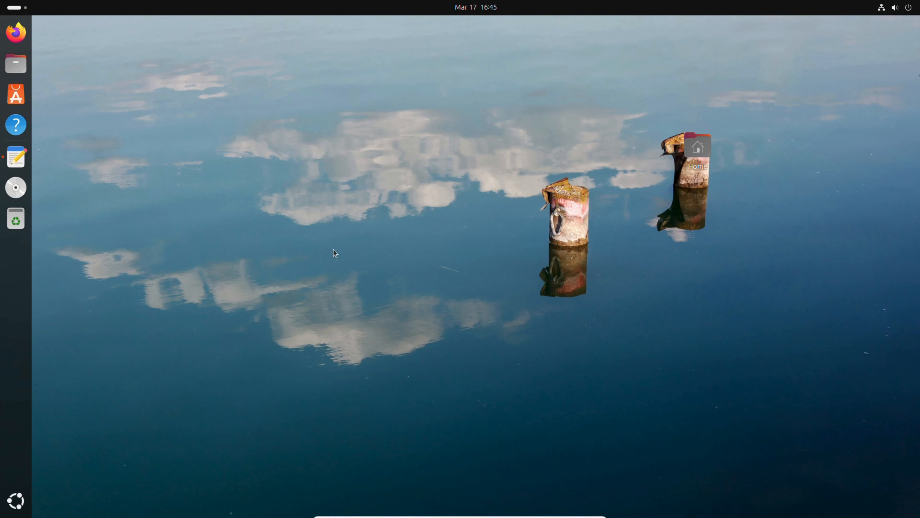
Open the About page of the system settings, move its window towards the middle of the desktop, and examine the hardware and operating system details
left_click(16, 500)
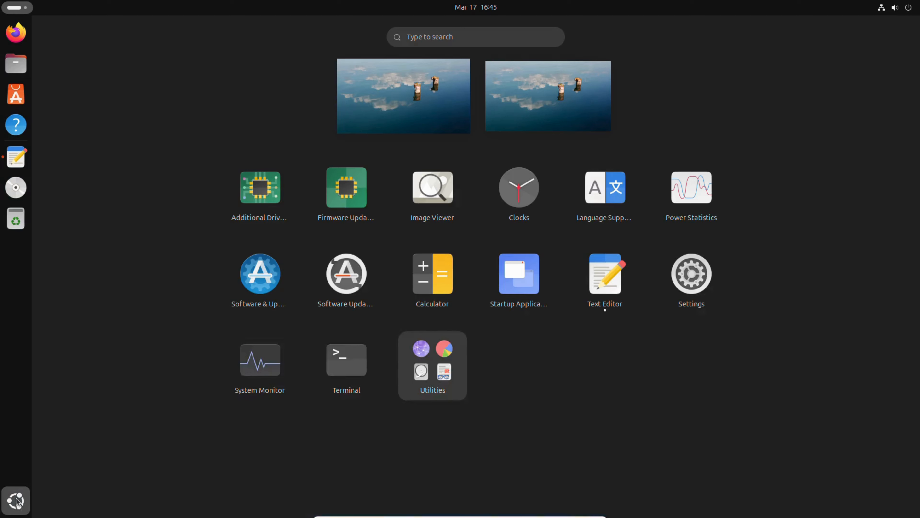
left_click(688, 285)
scroll(80, 220, "down", 5)
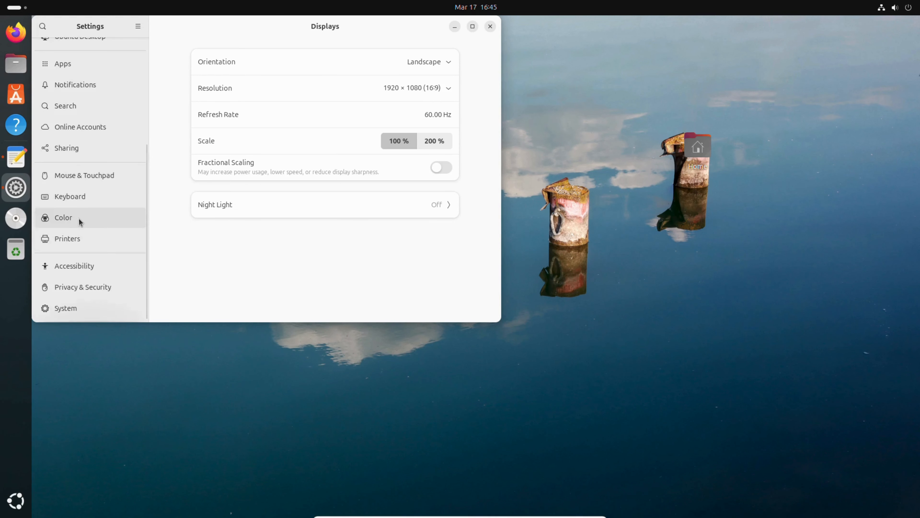
left_click(82, 309)
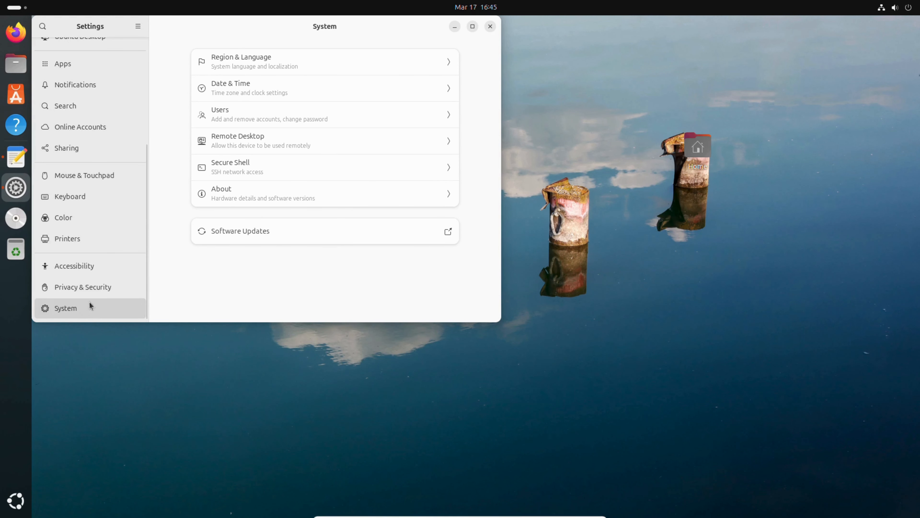
left_click(237, 197)
left_click_drag(322, 32, 487, 90)
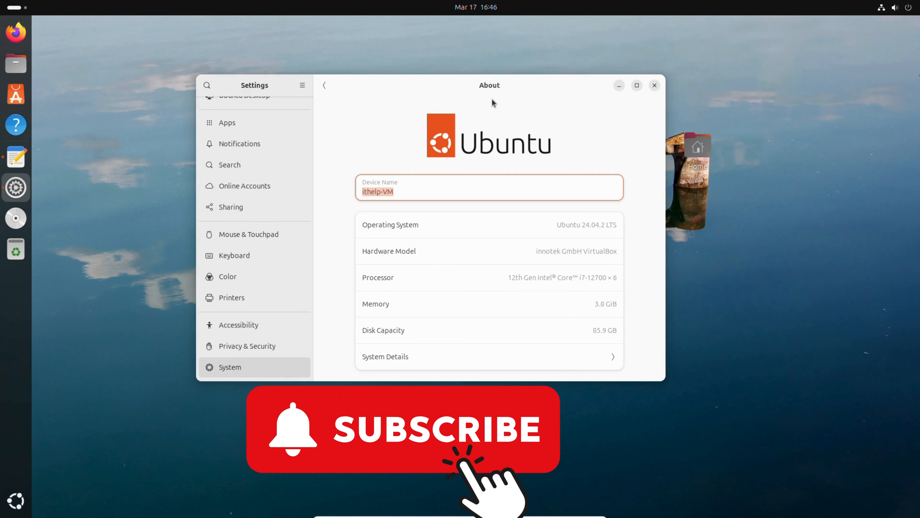
left_click_drag(471, 87, 437, 84)
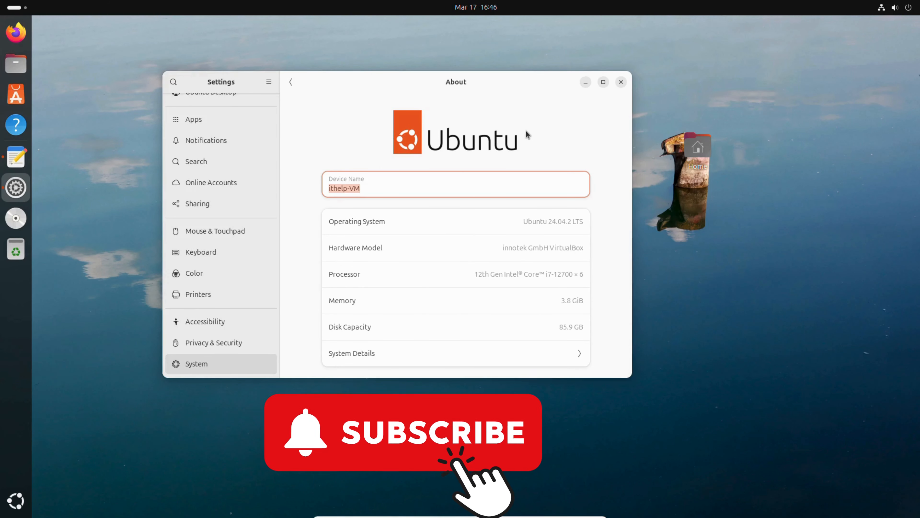